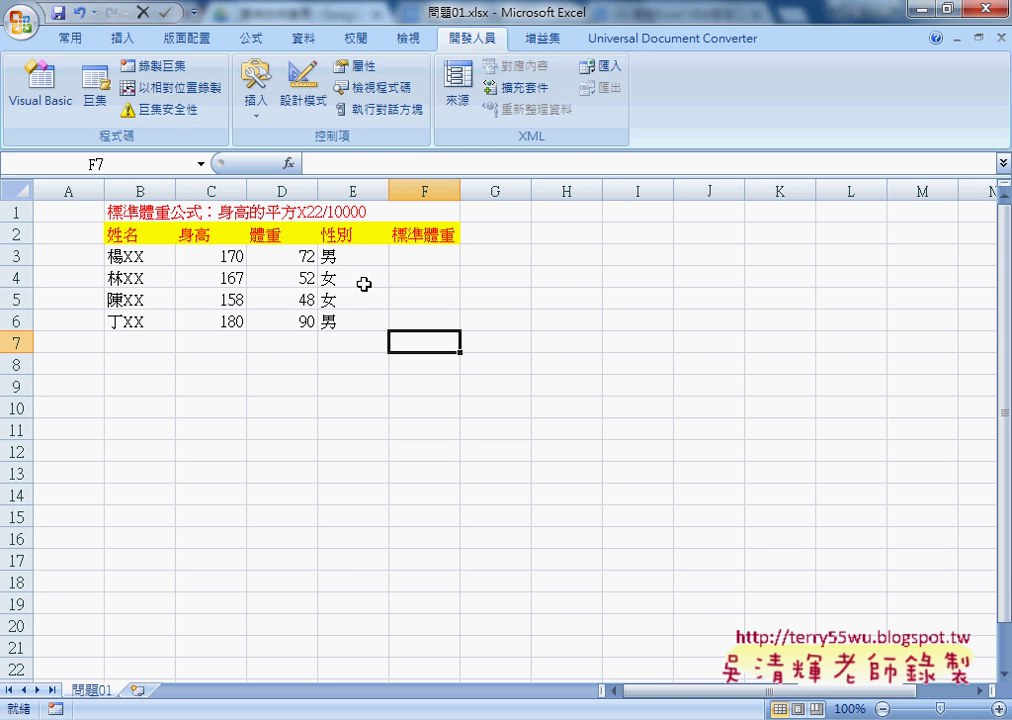
Mark result cell F3 and annotate the formula note's 22, squared height, 10000 divisor and genders
click(417, 259)
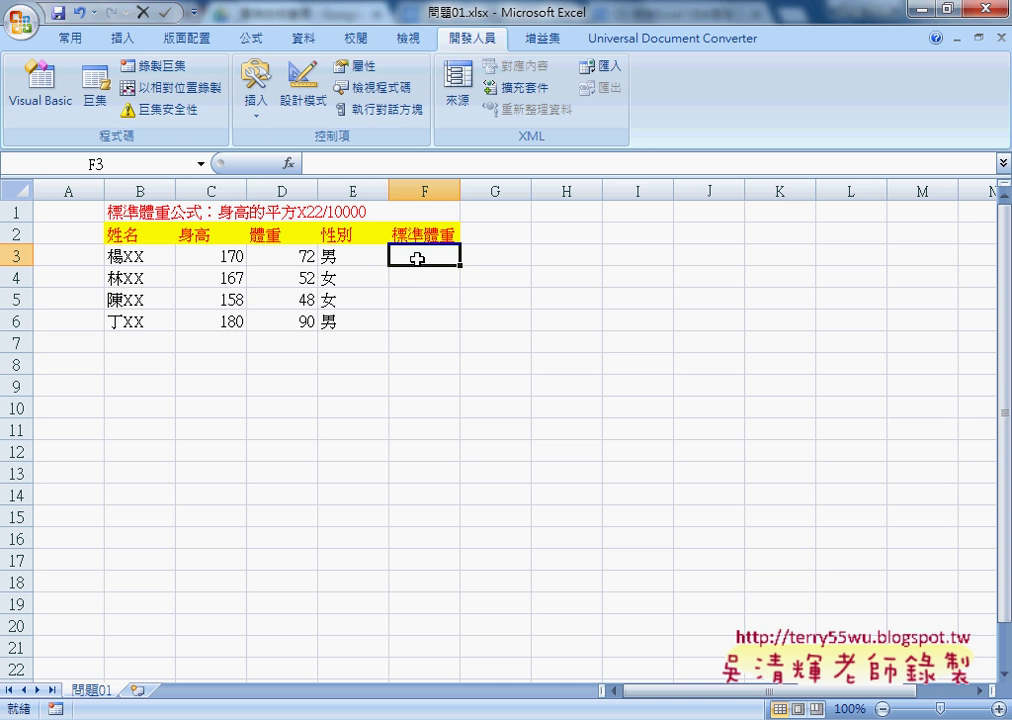
drag(450, 256, 432, 268)
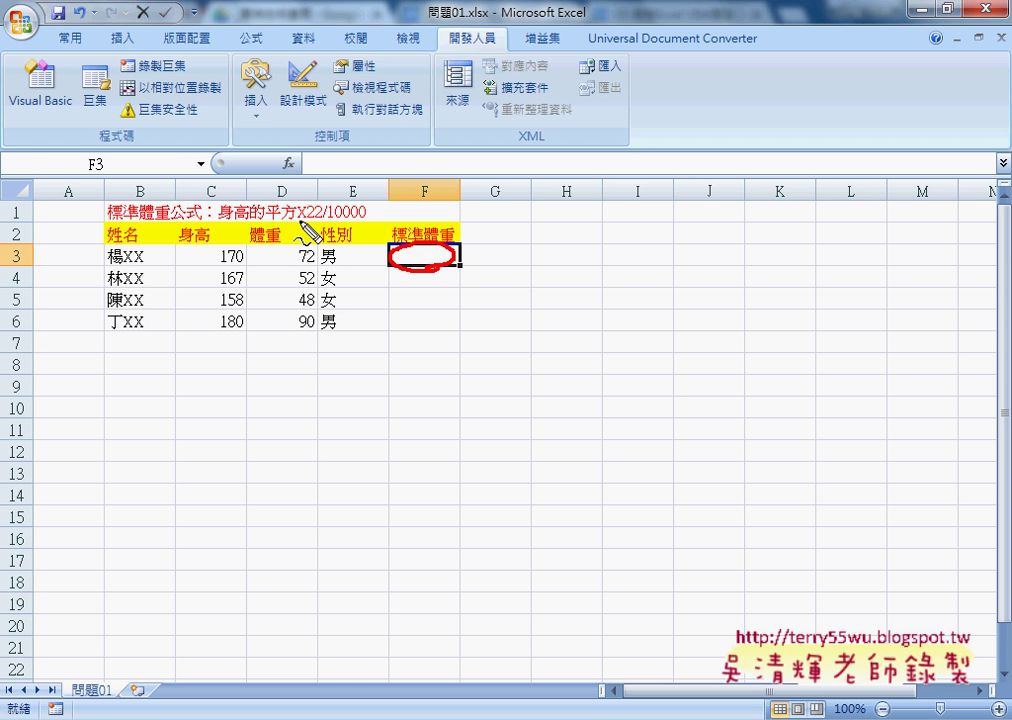
drag(302, 221, 366, 220)
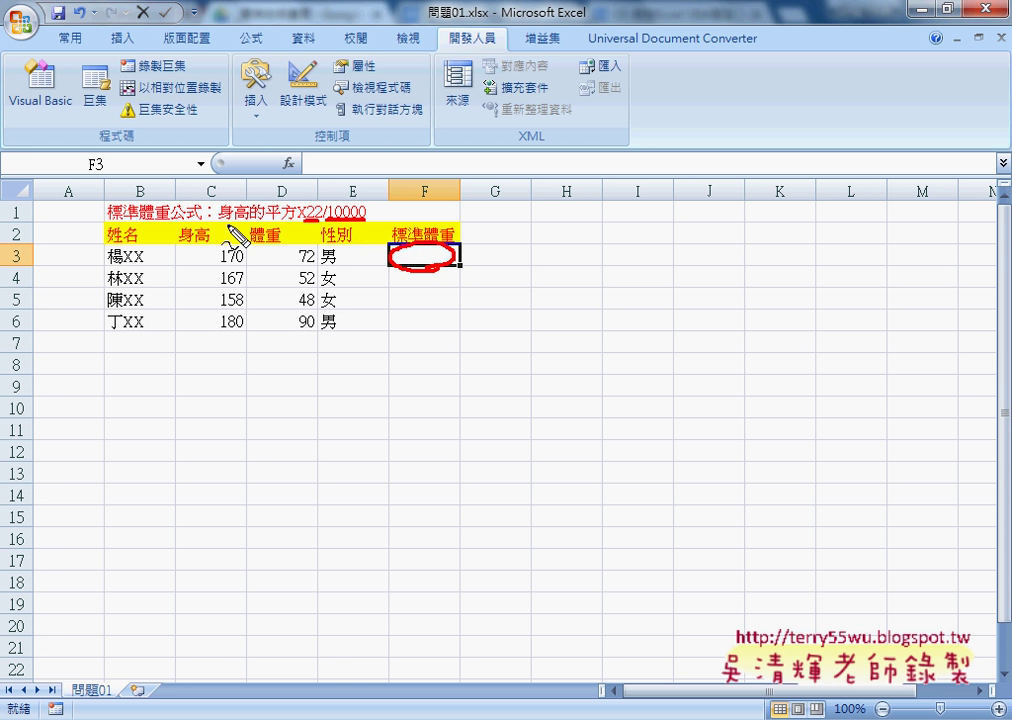
mouse_move(221, 220)
mouse_down()
mouse_move(245, 221)
mouse_move(238, 270)
mouse_up()
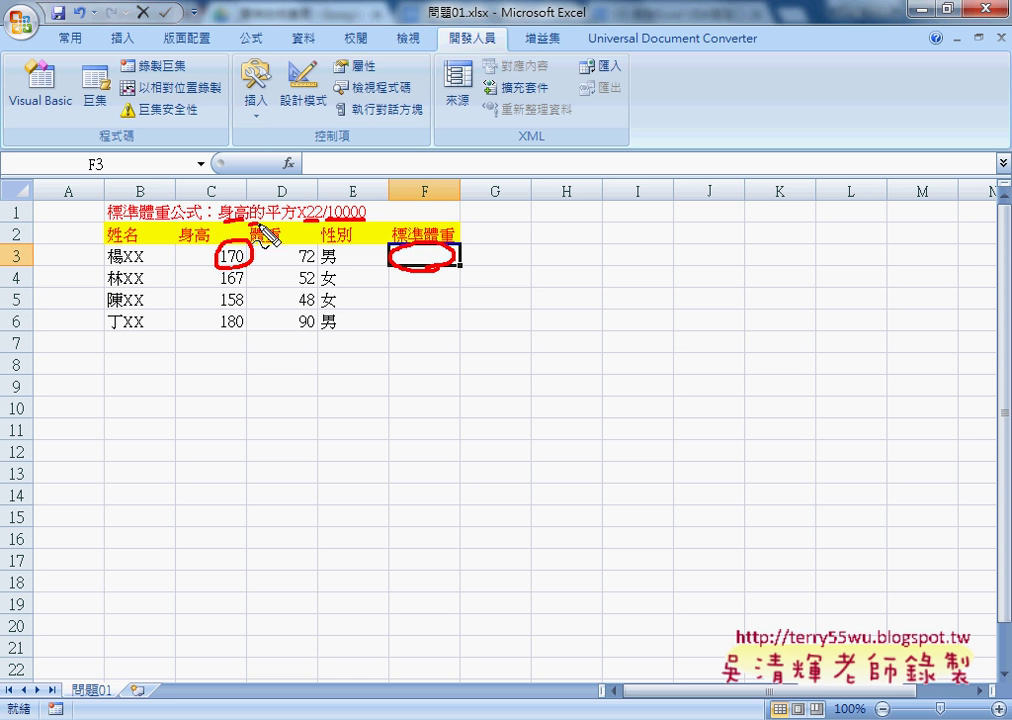
drag(262, 228, 276, 240)
drag(274, 260, 290, 256)
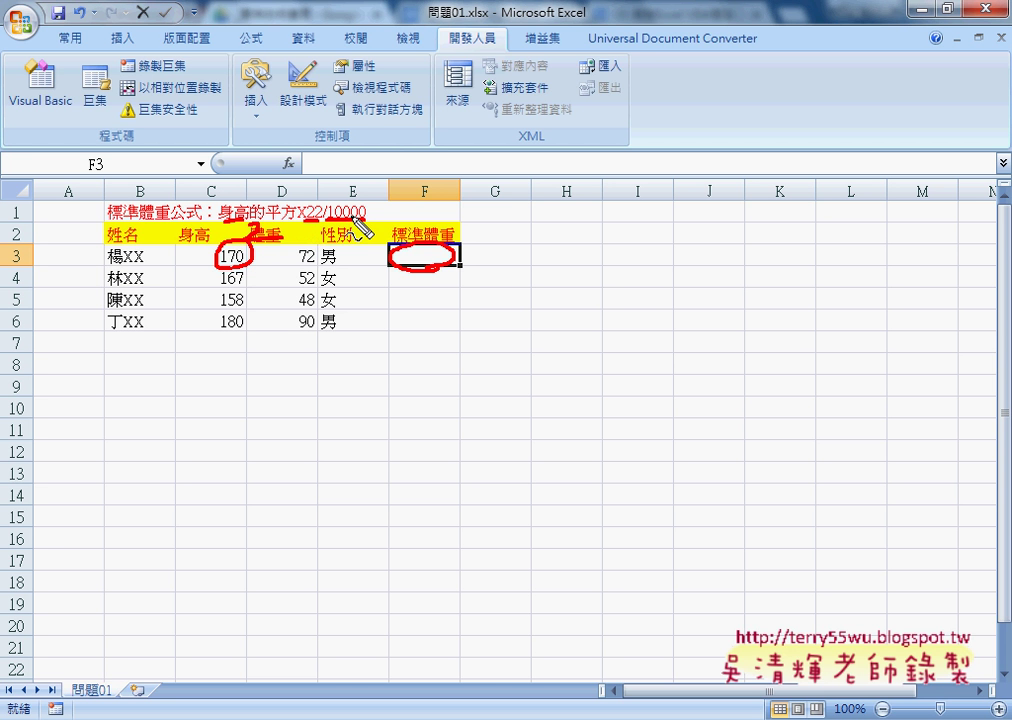
drag(374, 209, 438, 238)
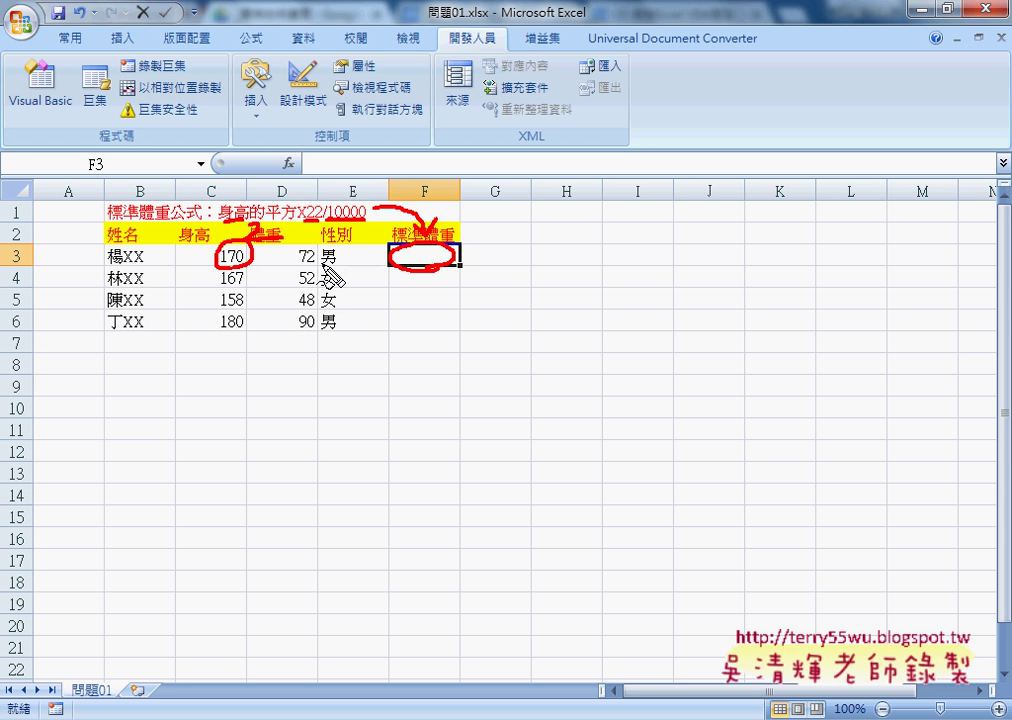
mouse_move(326, 251)
mouse_down()
mouse_move(340, 266)
mouse_move(331, 290)
mouse_up()
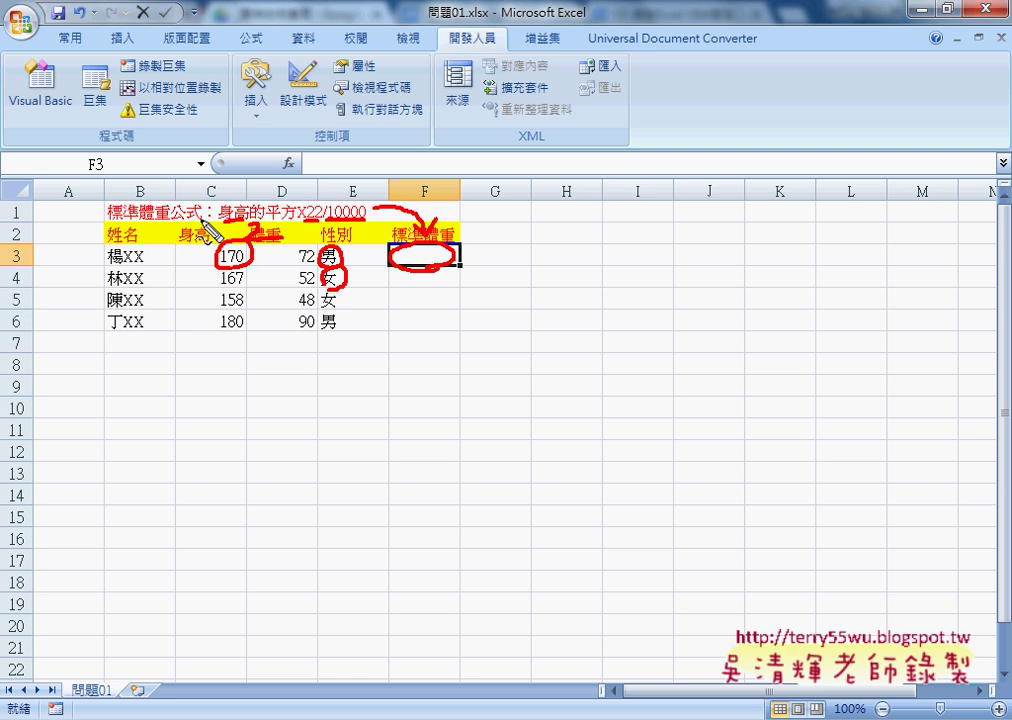
drag(108, 221, 186, 222)
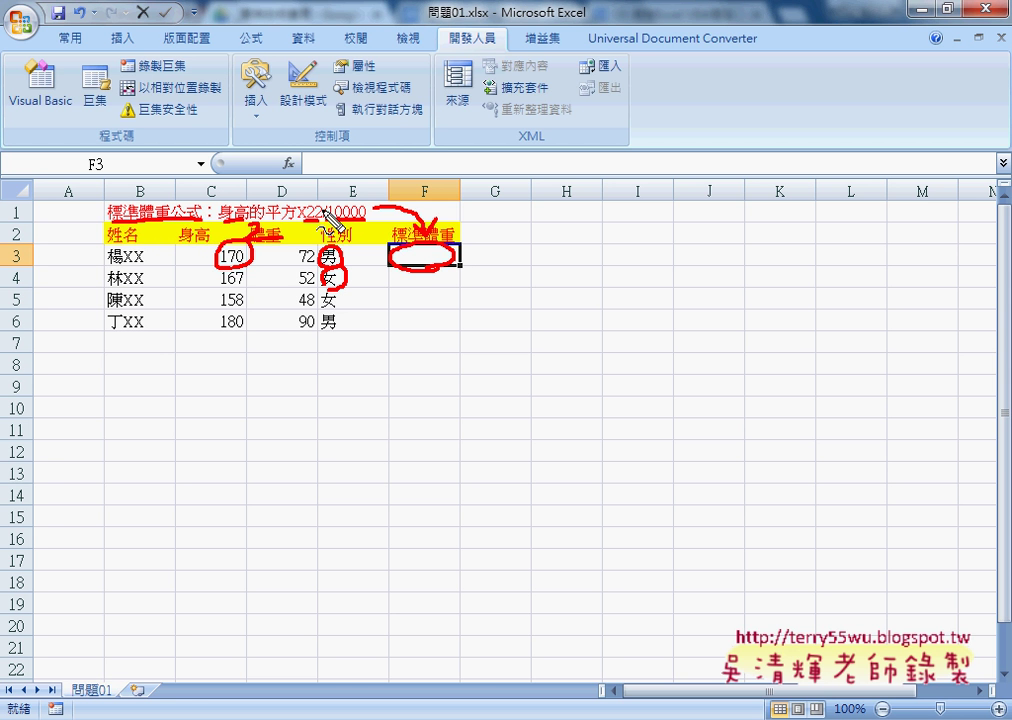
mouse_move(431, 240)
mouse_down()
mouse_move(446, 219)
mouse_move(432, 203)
mouse_move(493, 227)
mouse_move(552, 213)
mouse_move(558, 198)
mouse_move(567, 214)
mouse_up()
Annotate the male ×1.1 and female ×1.05 multipliers and column F fill-down, then clear annotations
click(479, 217)
click(545, 216)
drag(572, 196, 598, 190)
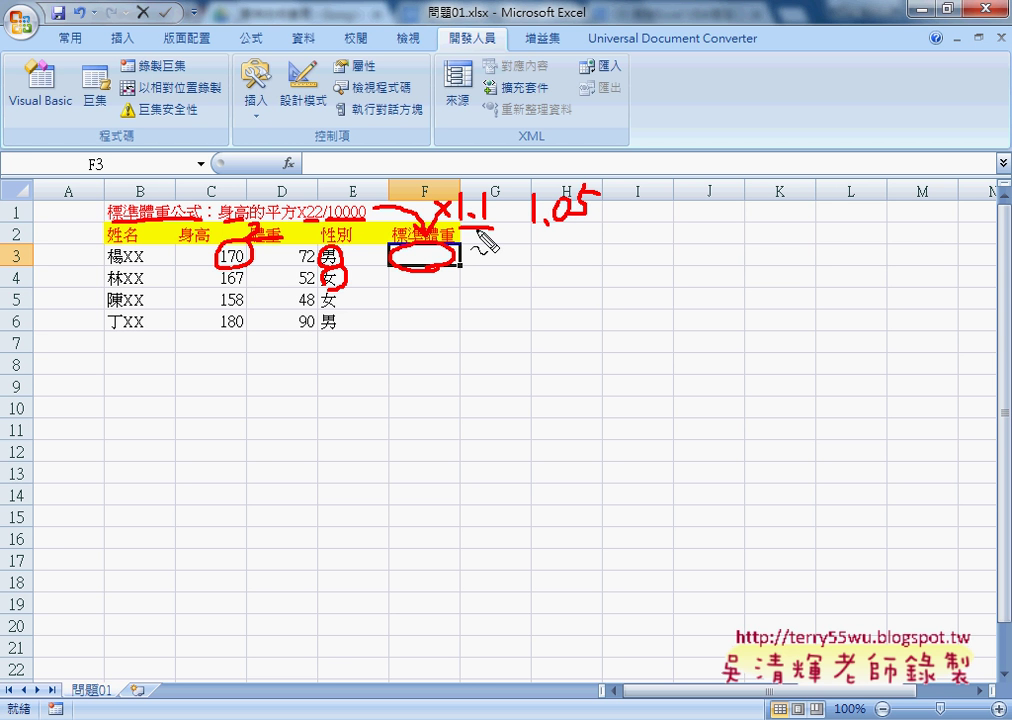
drag(480, 210, 483, 213)
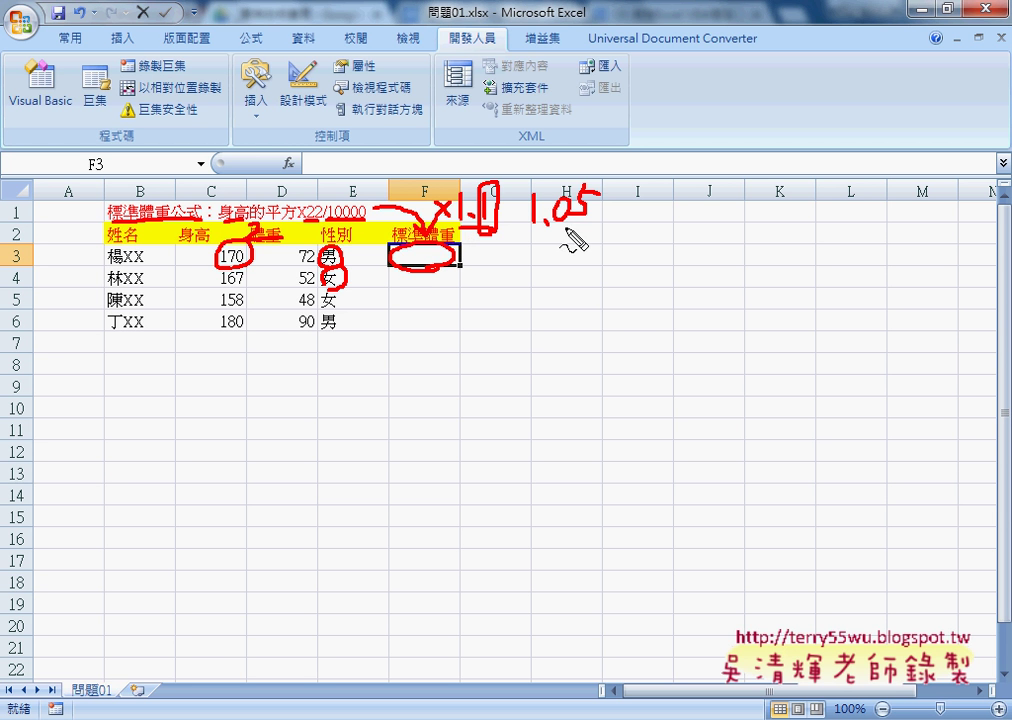
drag(566, 228, 594, 232)
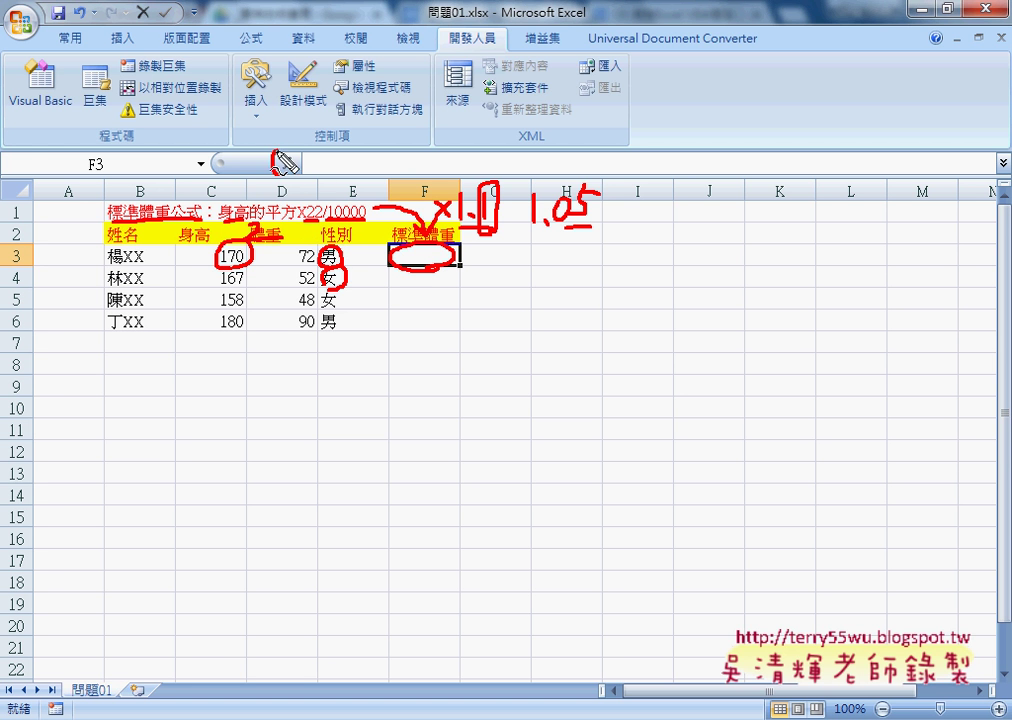
drag(287, 152, 286, 174)
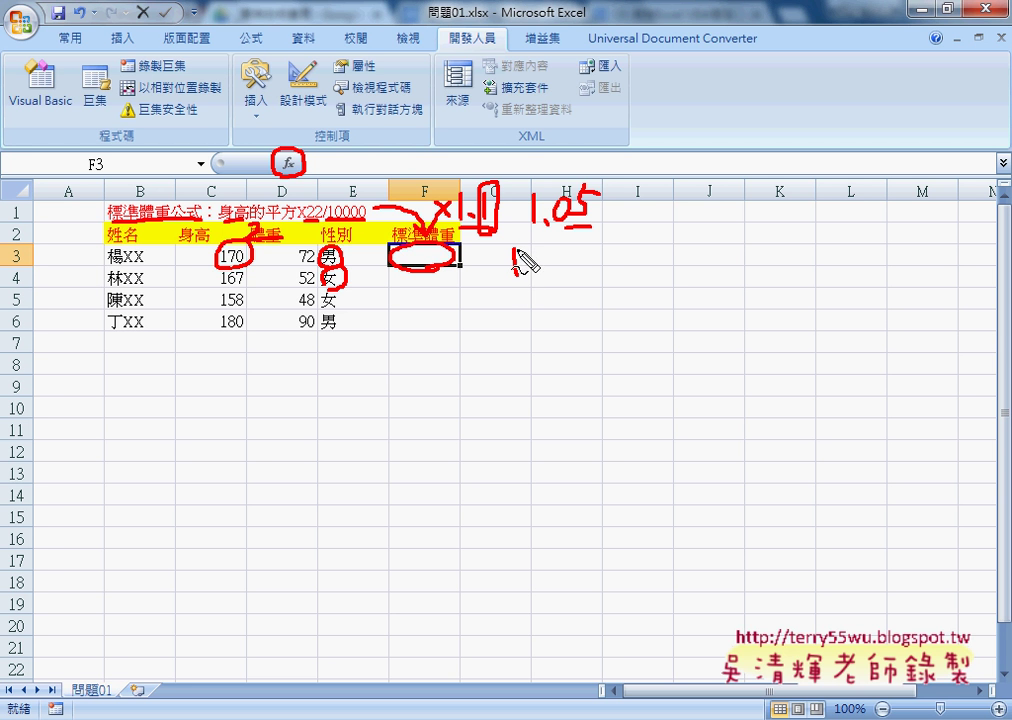
drag(515, 270, 582, 272)
mouse_move(521, 285)
mouse_down()
mouse_move(523, 311)
mouse_move(586, 310)
mouse_up()
drag(521, 309, 586, 307)
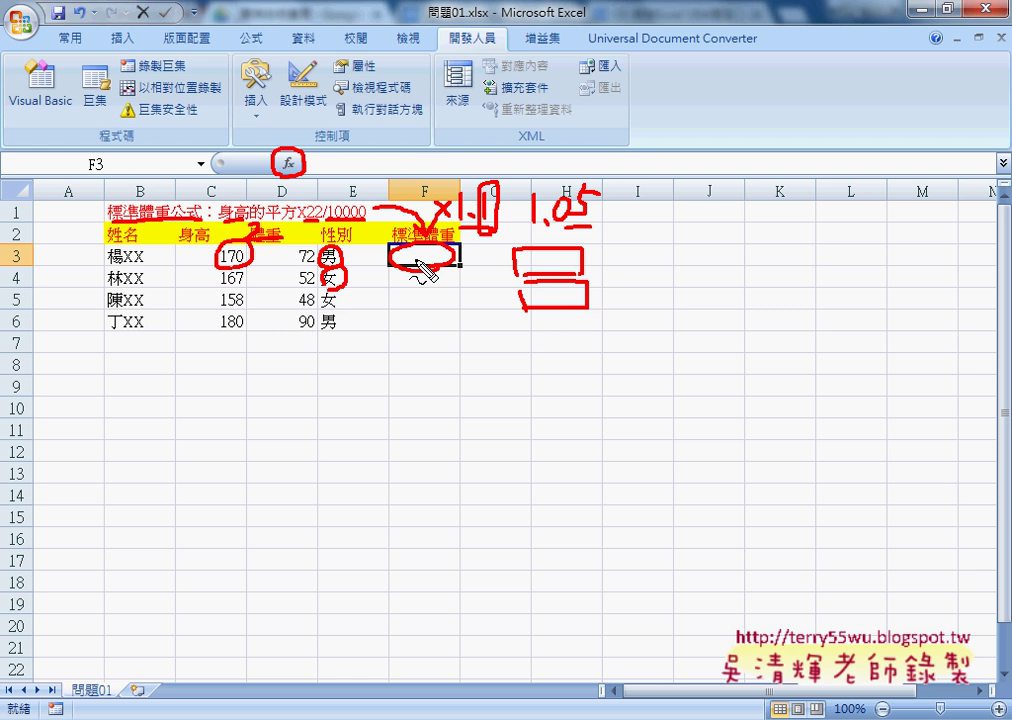
mouse_move(424, 262)
mouse_down()
mouse_move(426, 318)
mouse_move(442, 298)
mouse_up()
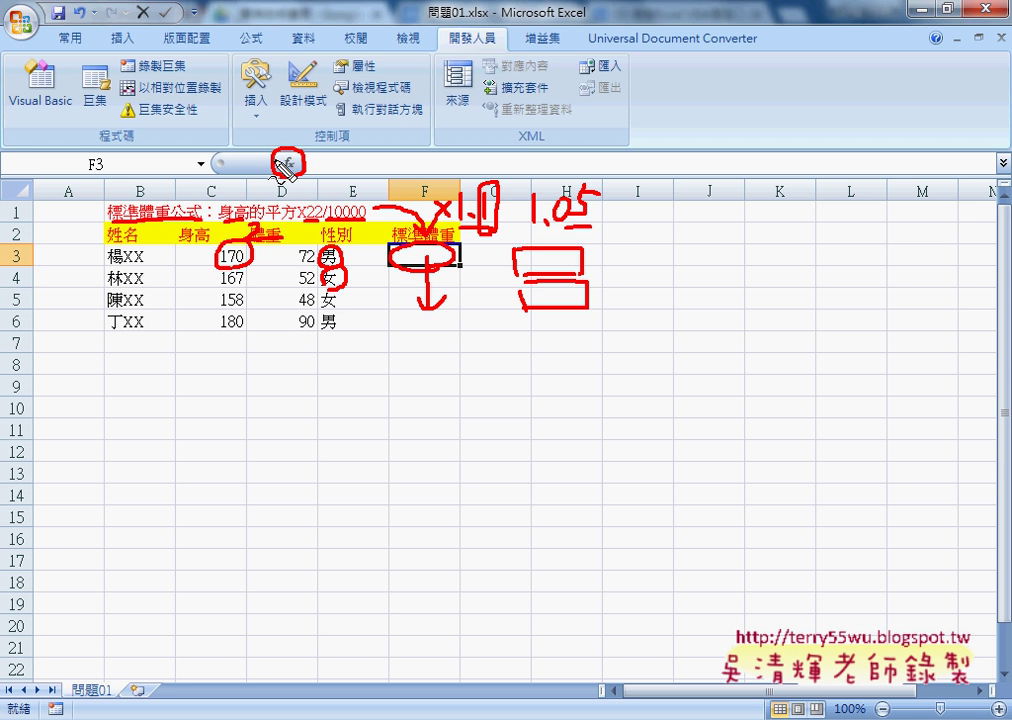
key(Escape)
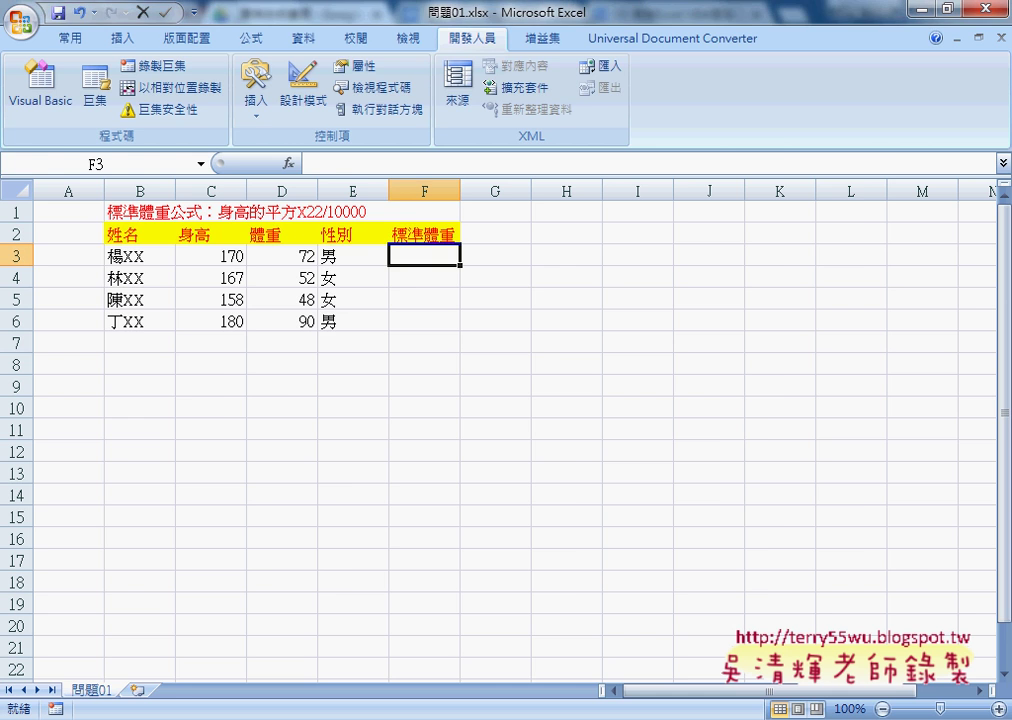
Open the 程式碼 notes document inside Google Drive's 問題01_表單設計 folder
key(alt+Tab)
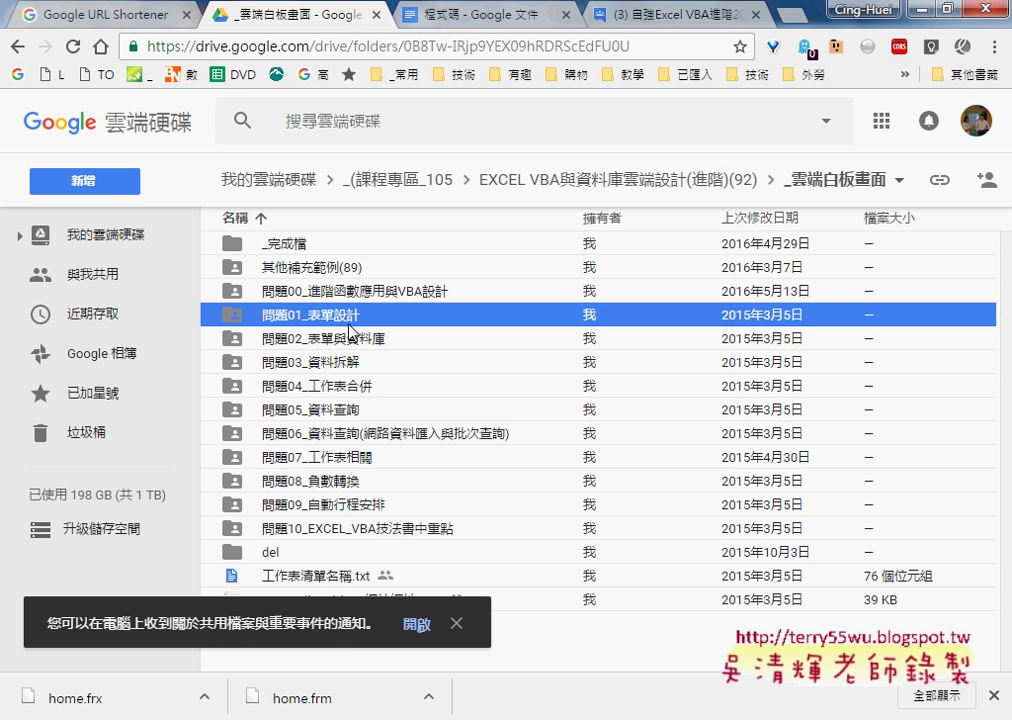
double_click(350, 332)
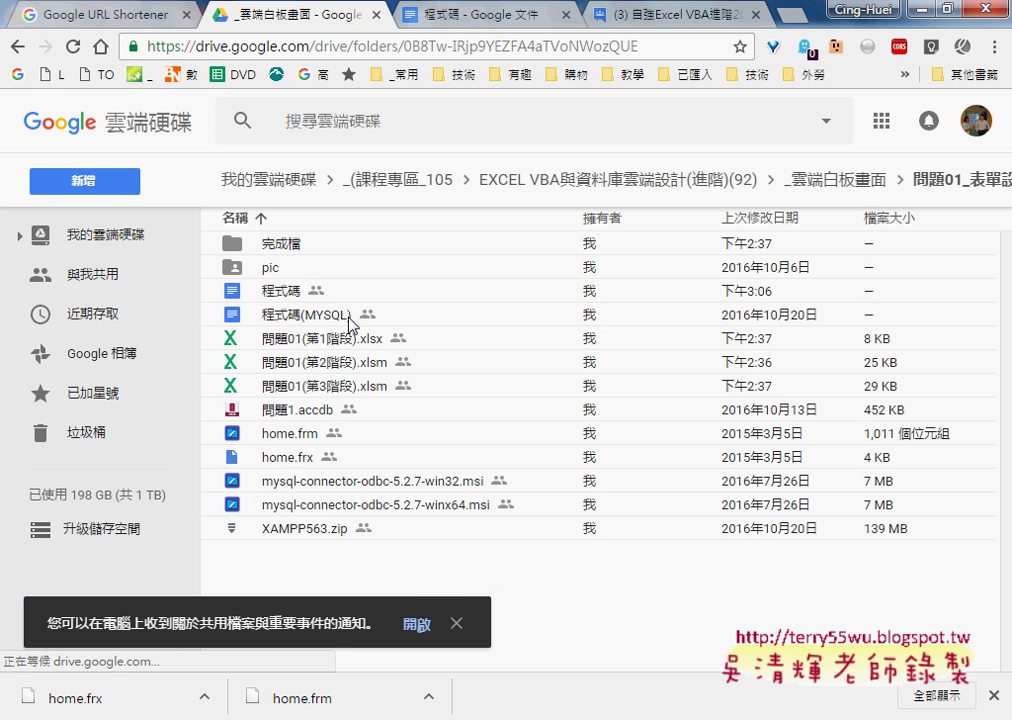
double_click(296, 292)
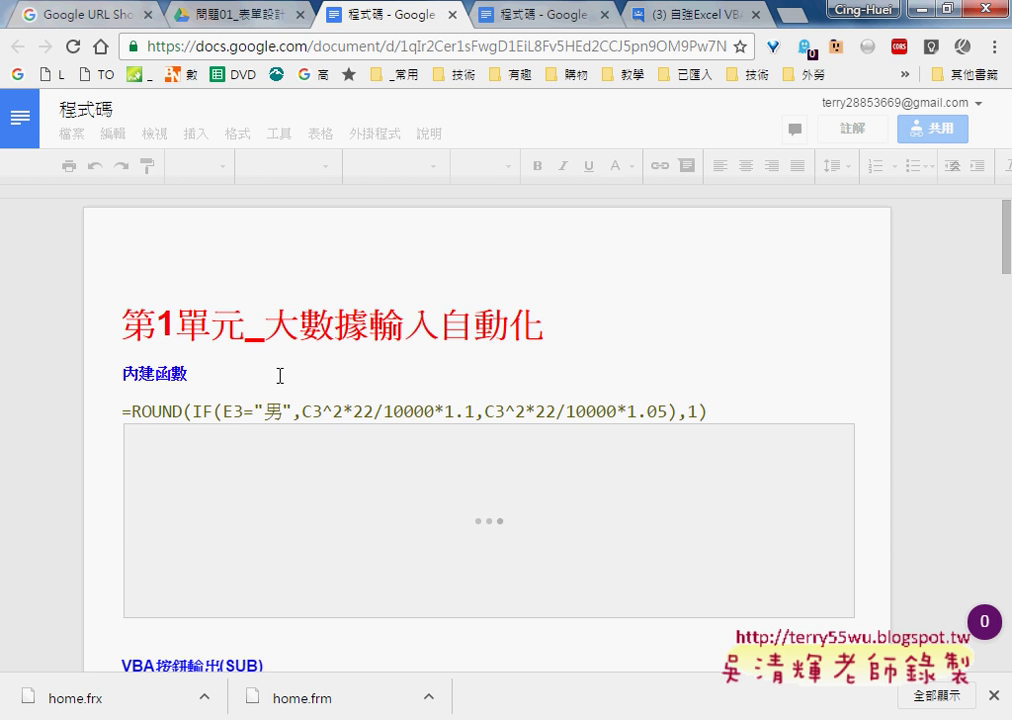
Scroll the 程式碼 notes past the ROUND(IF...) formula and VBA subs to the 標準體重計算 form screenshot
scroll(366, 373, down, 2)
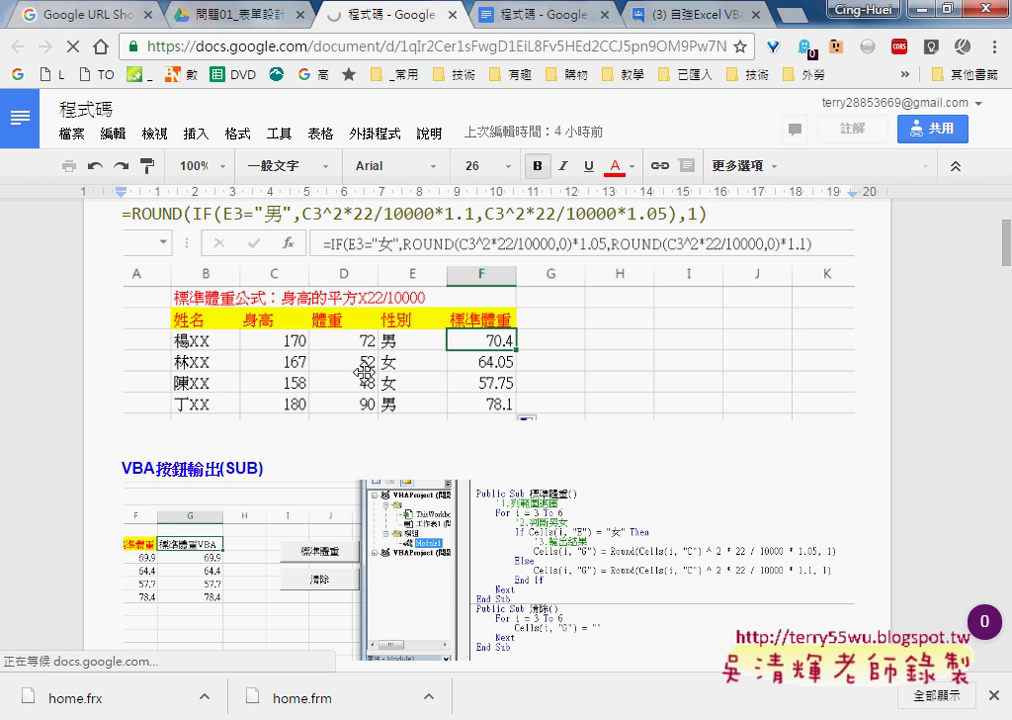
scroll(366, 370, down, 2)
scroll(271, 328, down, 4)
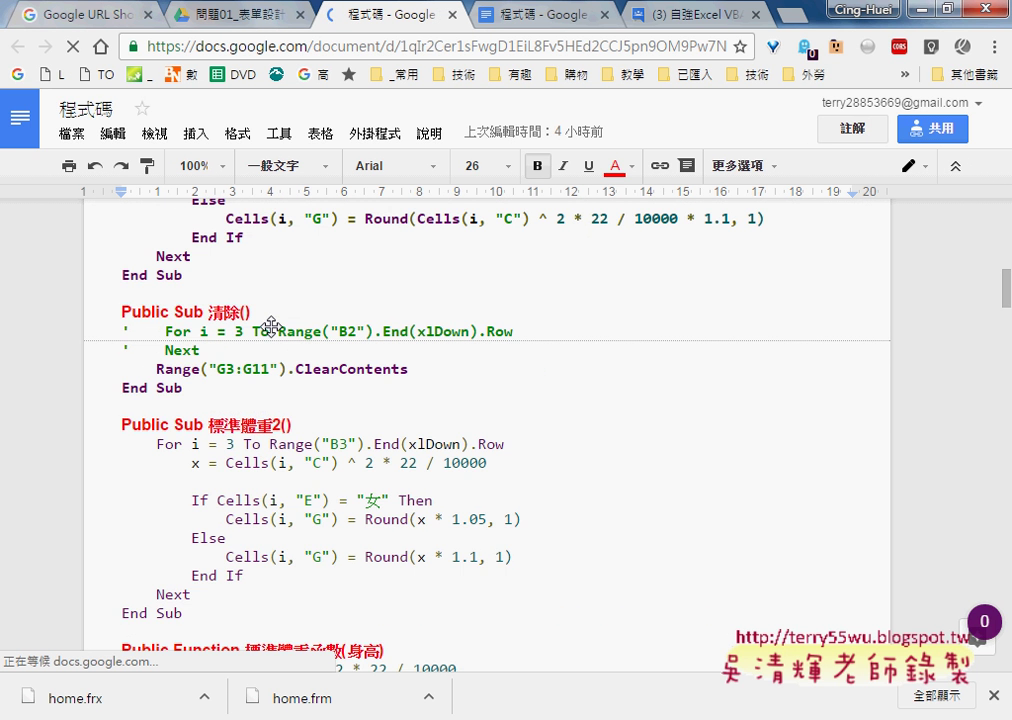
scroll(272, 330, down, 3)
scroll(272, 330, down, 2)
scroll(272, 328, down, 1)
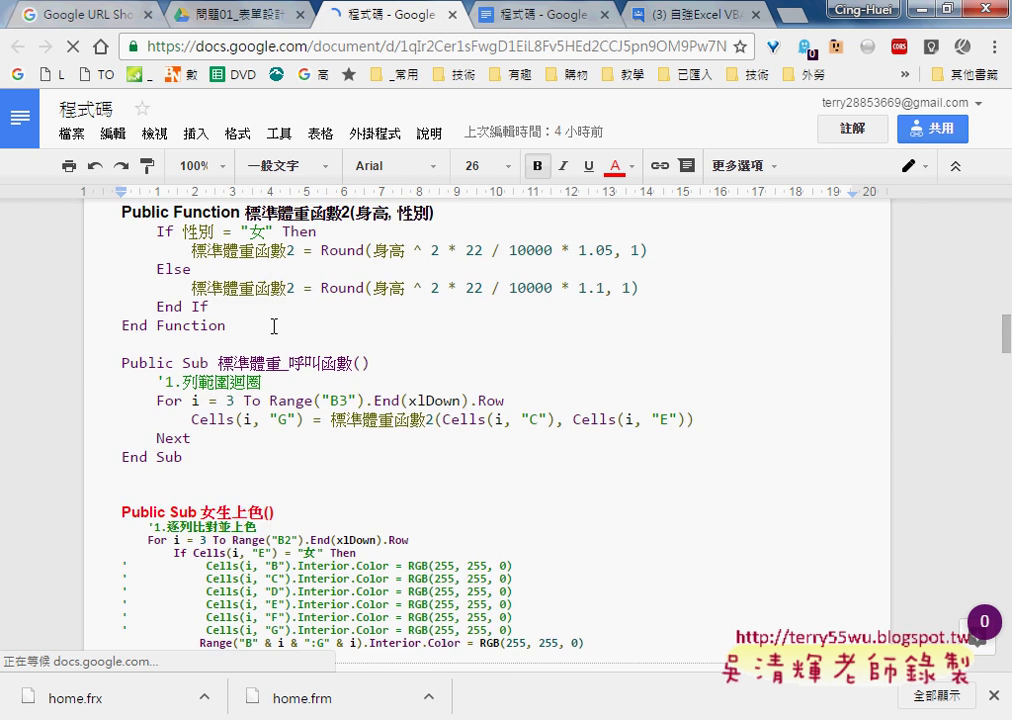
scroll(273, 326, down, 1)
scroll(273, 326, down, 2)
scroll(273, 326, down, 2)
scroll(272, 325, down, 4)
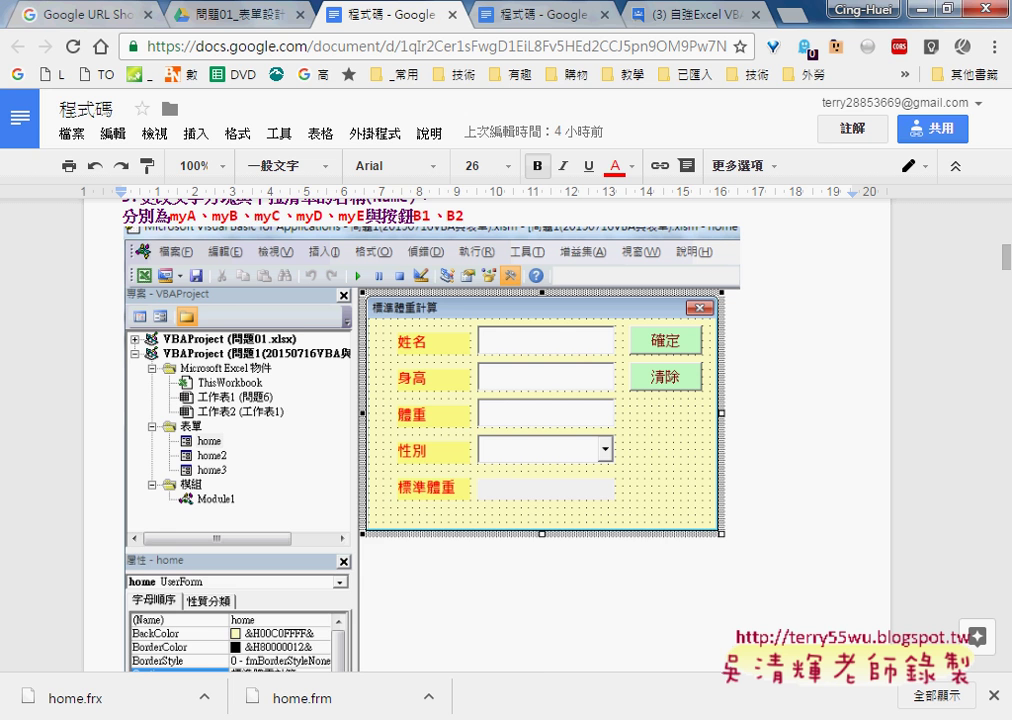
Bring the 問題01.xlsx Excel workbook back to the front via its taskbar preview
mouse_move(408, 716)
click(411, 642)
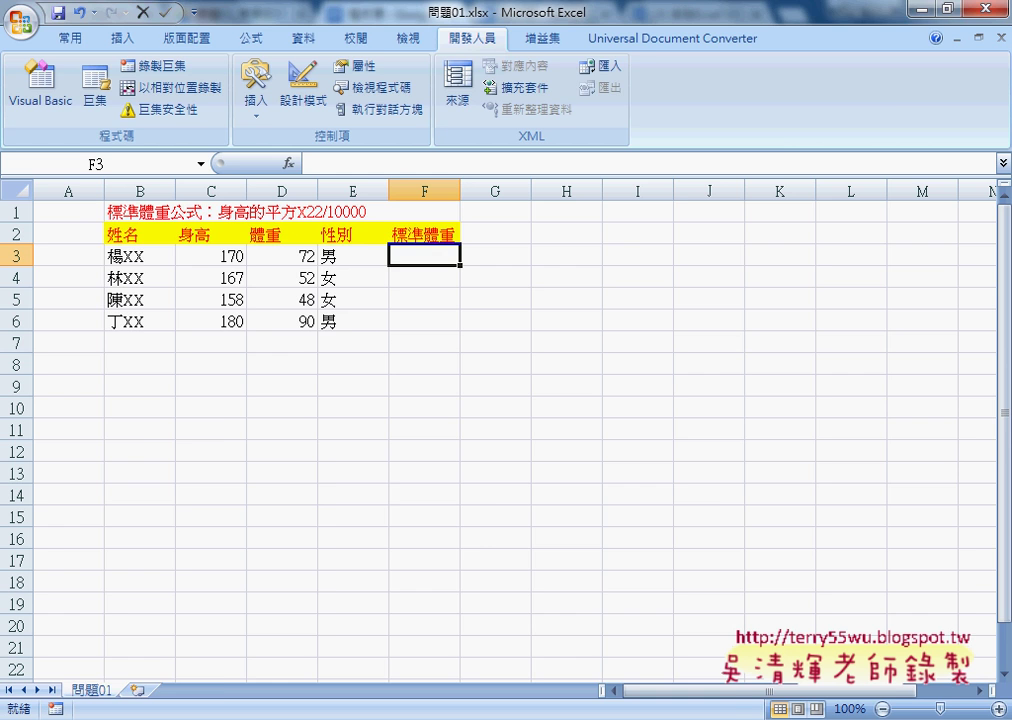
Select the empty row B7:F7 in 問題01.xlsx, then return to the 程式碼 notes in Chrome
key(alt+Tab)
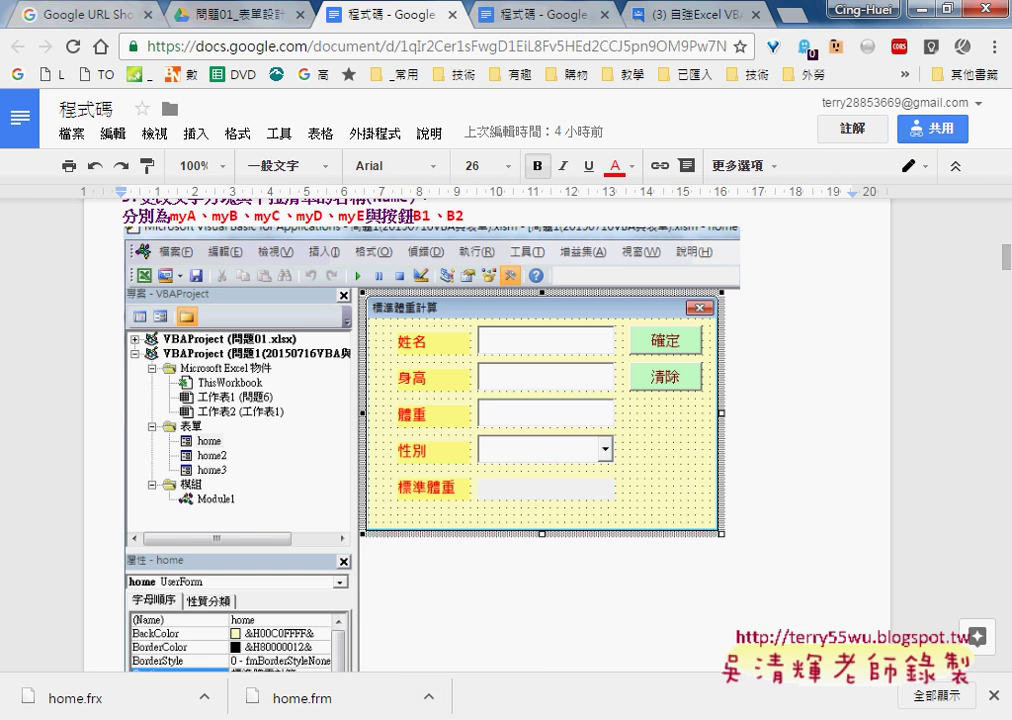
mouse_move(395, 691)
click(393, 660)
click(138, 342)
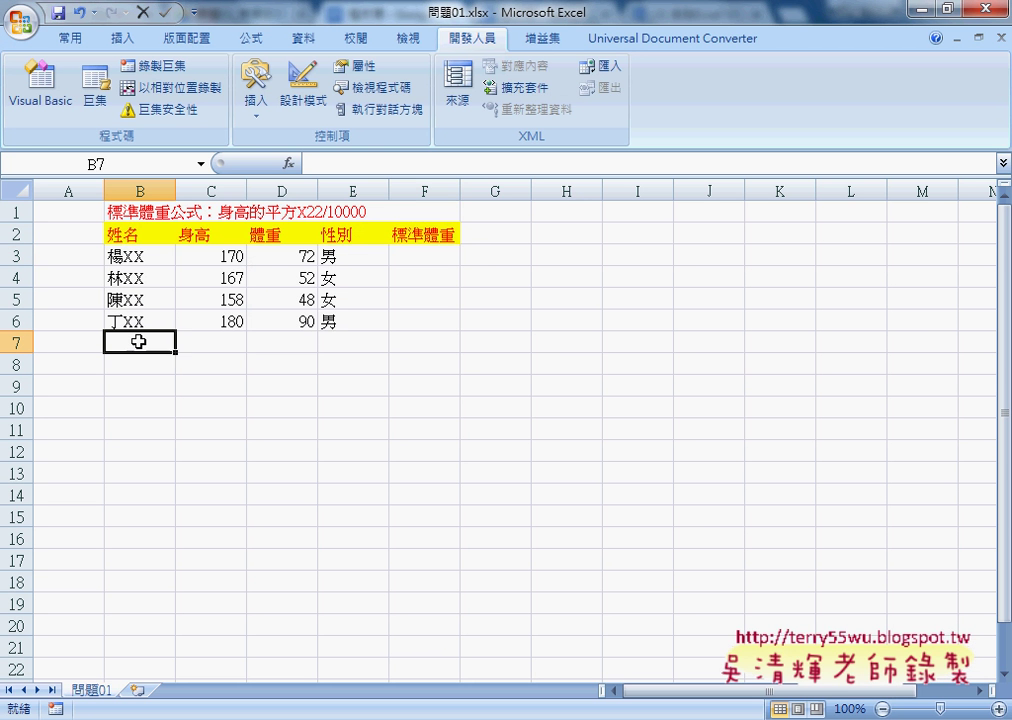
drag(138, 342, 415, 347)
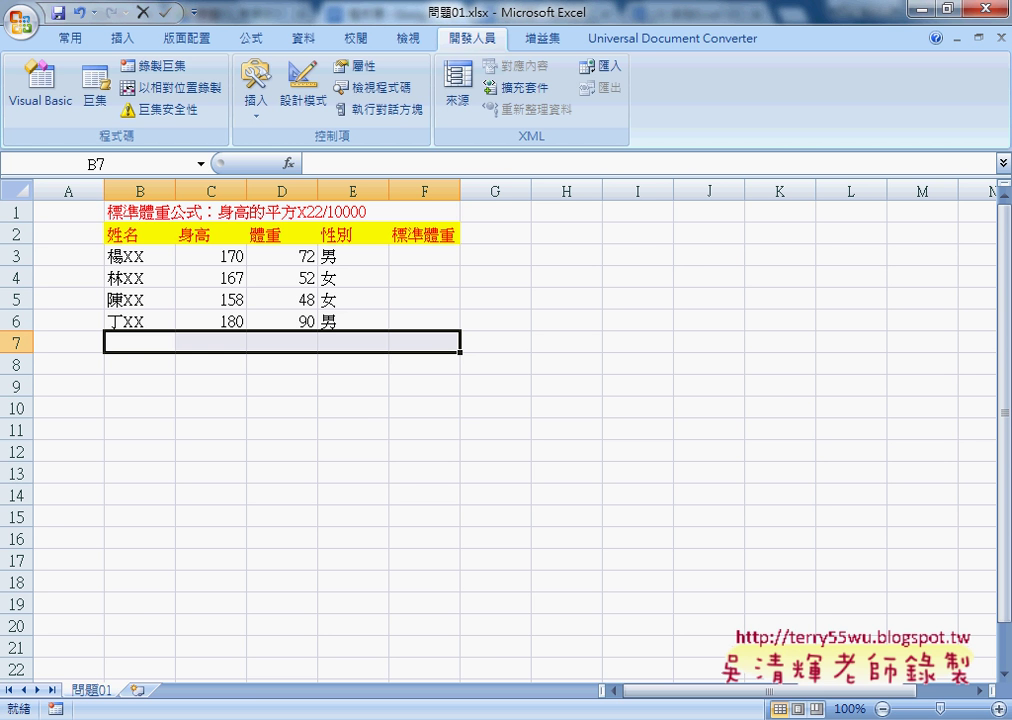
click(468, 660)
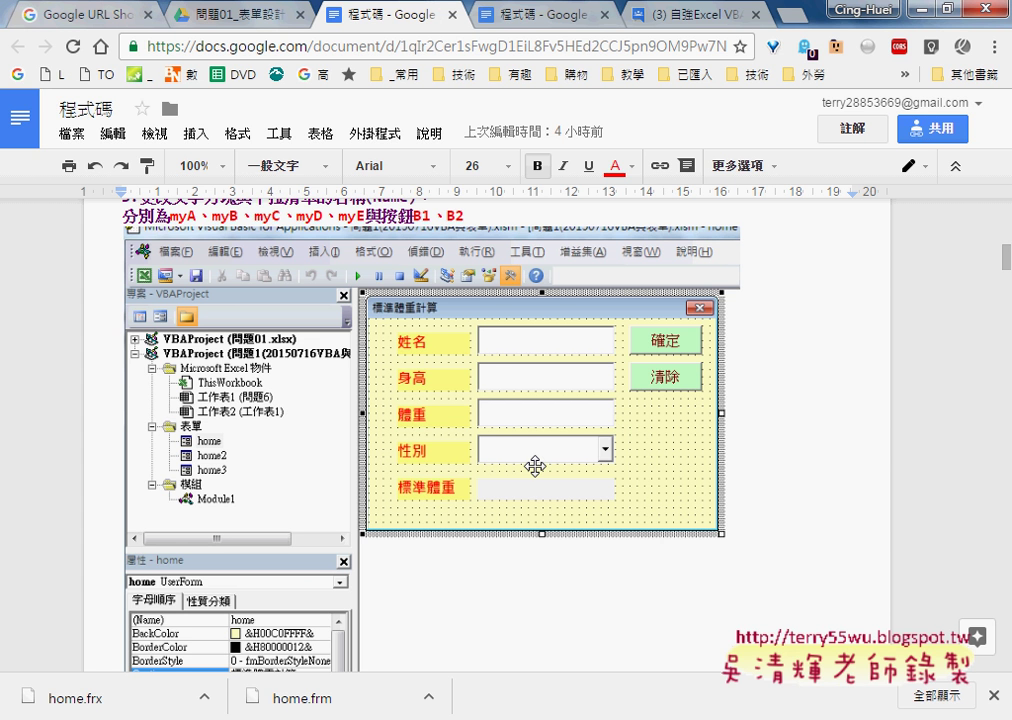
Switch back to the 問題01.xlsx workbook with its four-person height, weight and gender table
click(350, 650)
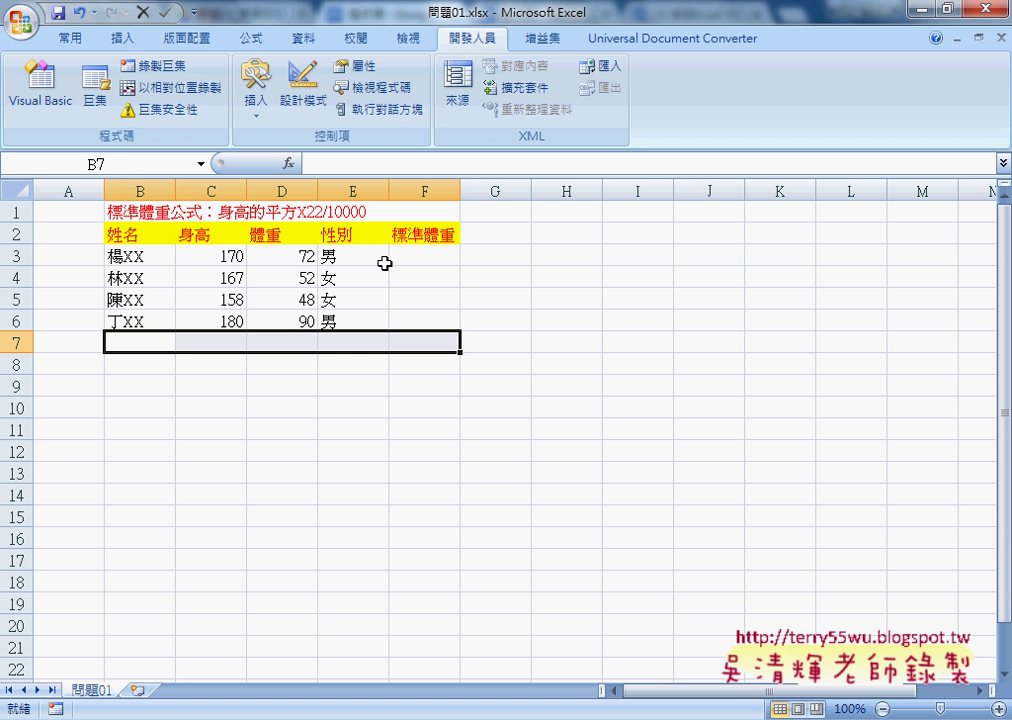
Select F3, visit the Visual Basic editor, then open the Quick Access Toolbar's 其他命令 settings
click(428, 254)
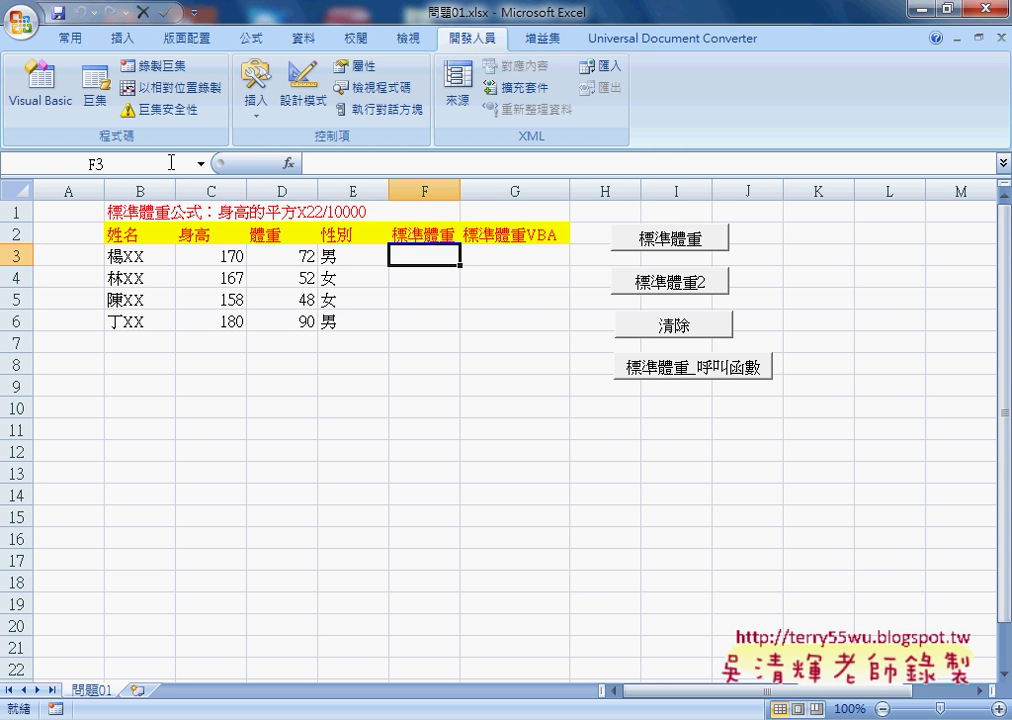
click(57, 104)
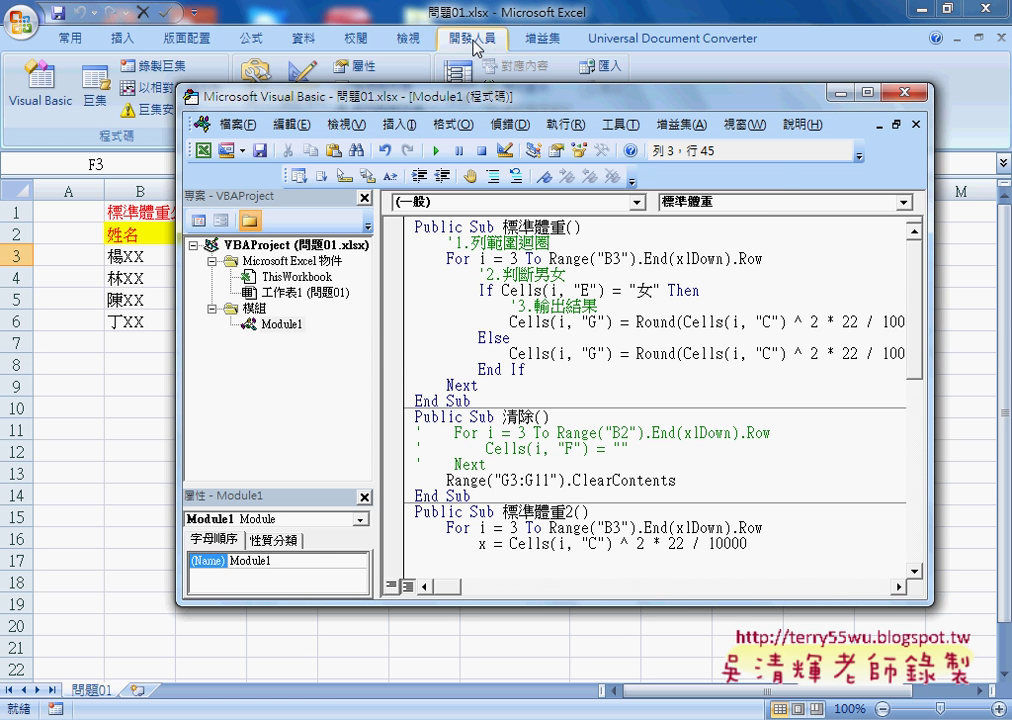
click(194, 12)
click(258, 324)
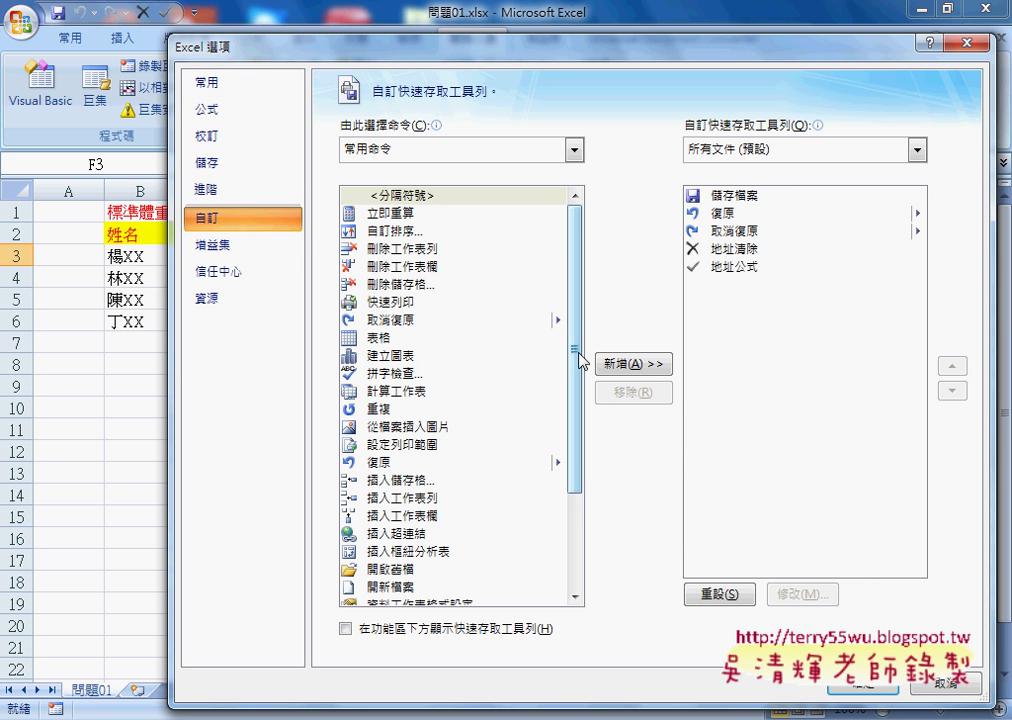
Enable 在功能區顯示 [開發人員] 索引標籤 on the 常用 page and confirm Excel Options
click(259, 88)
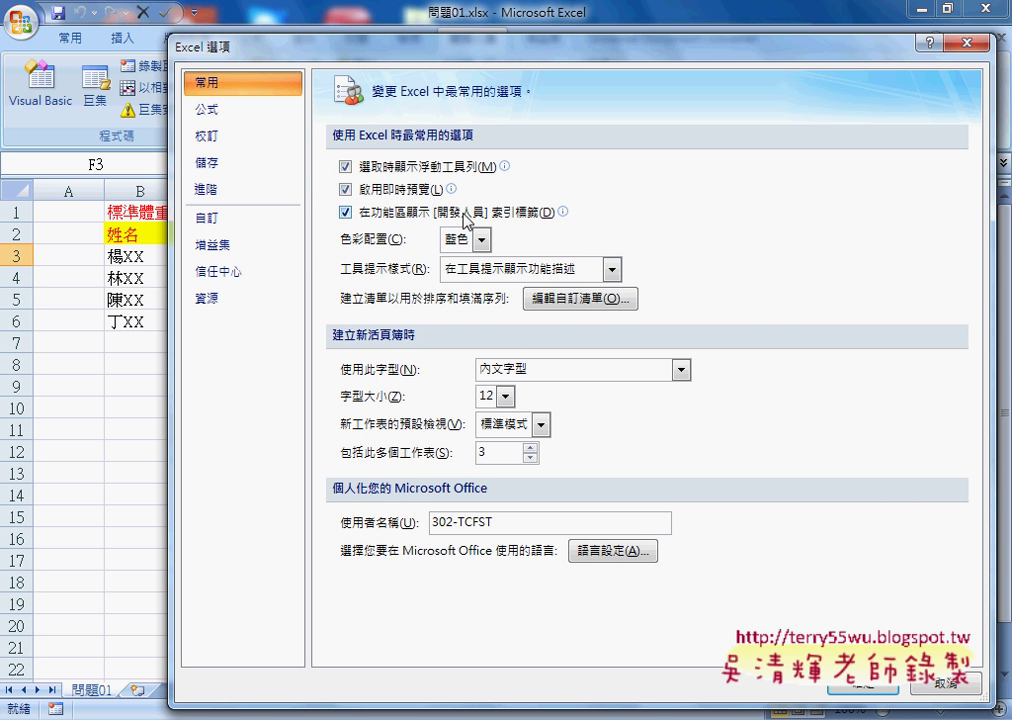
click(493, 220)
click(385, 216)
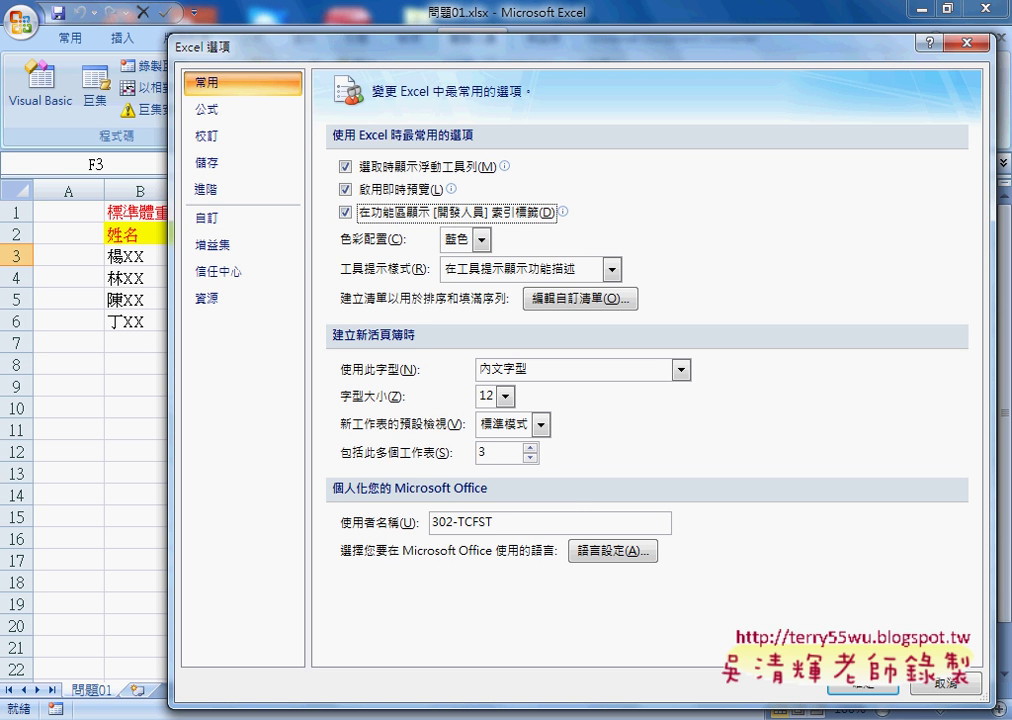
click(866, 690)
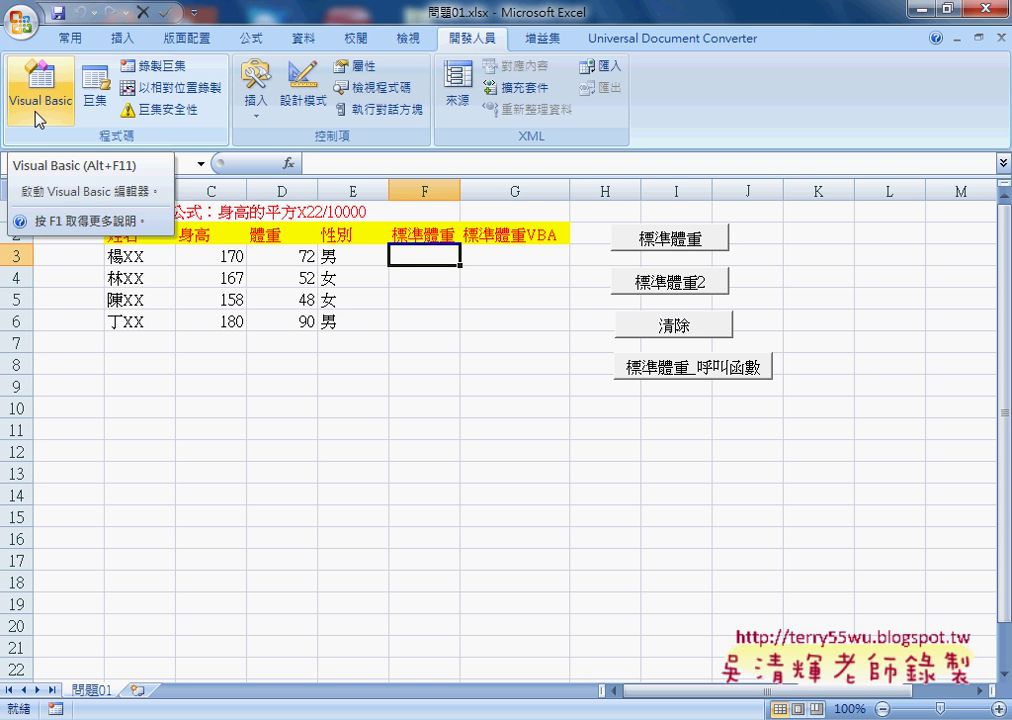
click(35, 113)
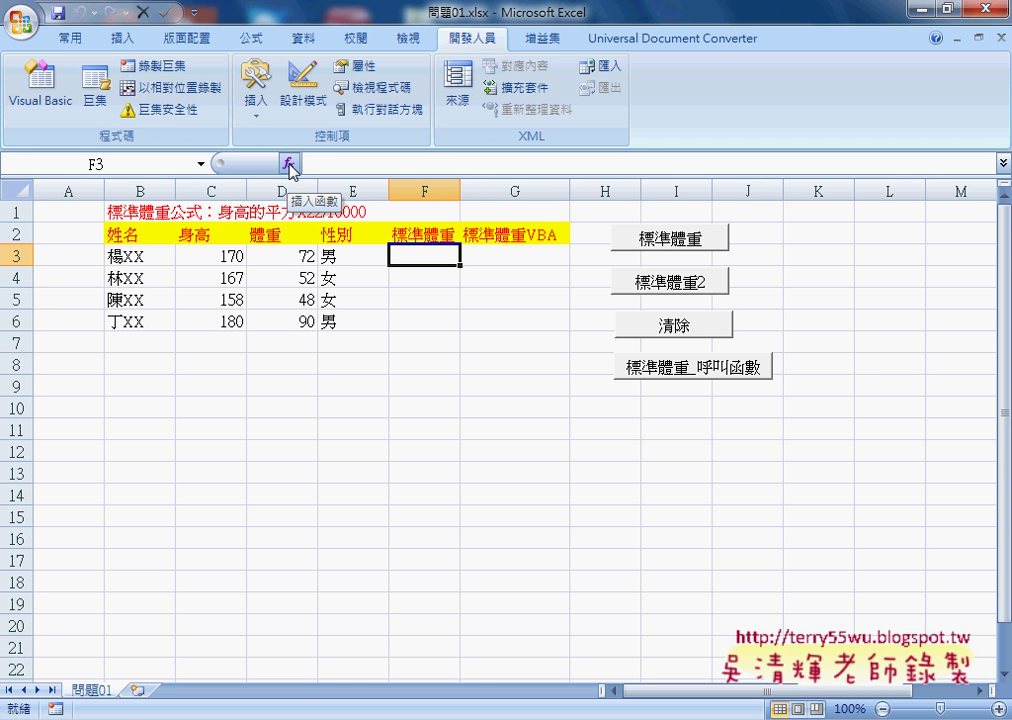
Enter =C3^2*22/10000 in F3, giving 63.58, and select the formula text after the equals sign
click(329, 164)
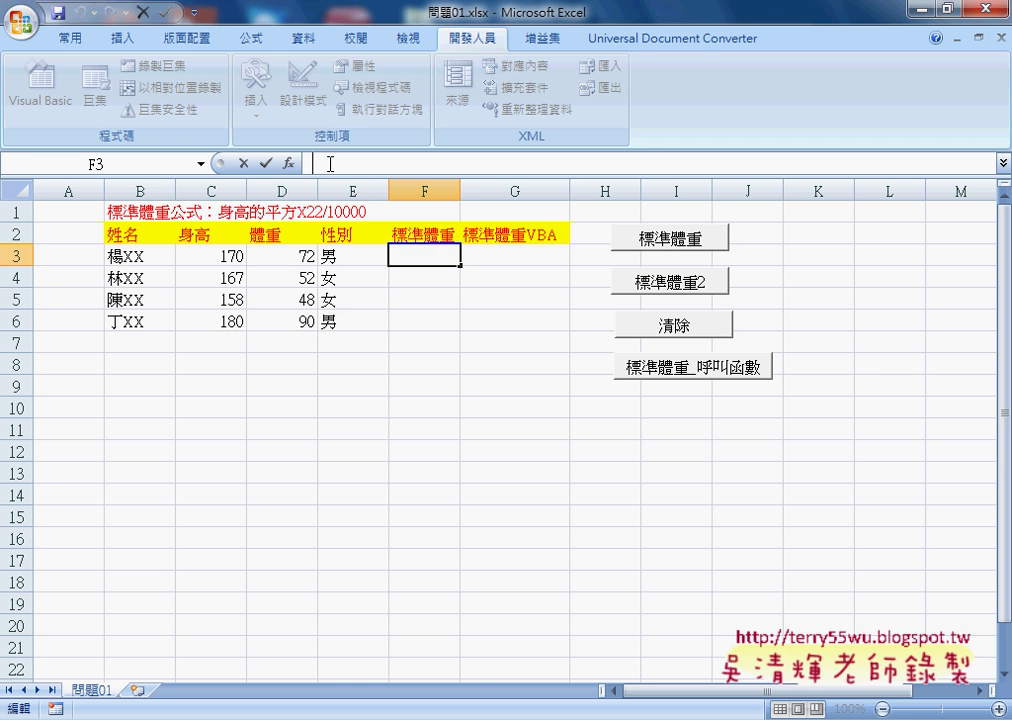
text(=)
click(216, 256)
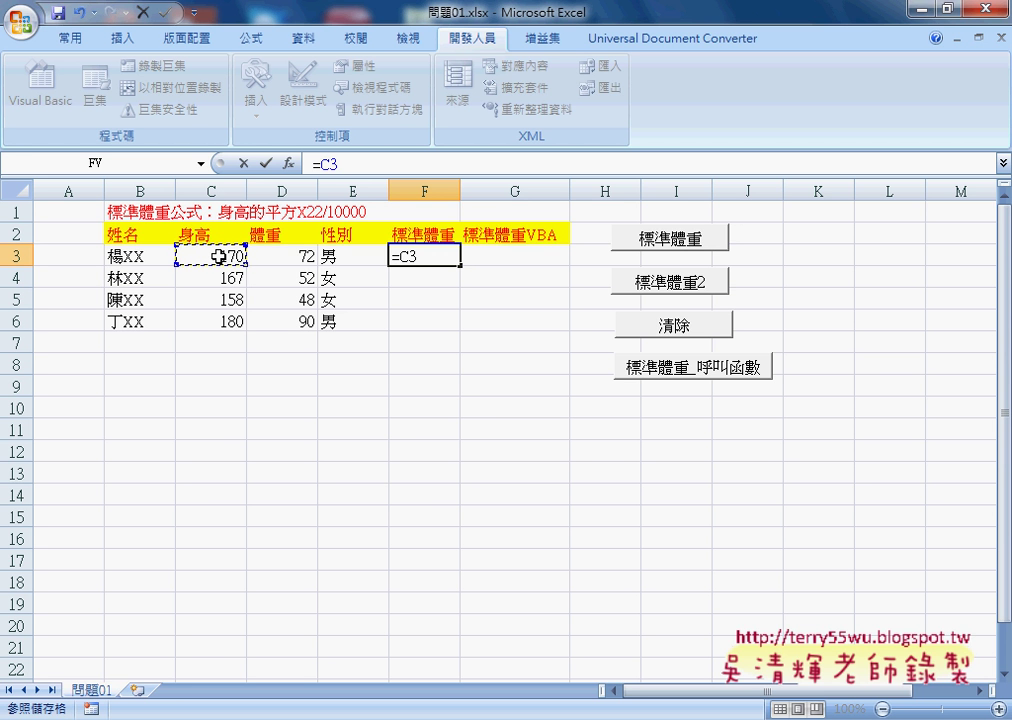
text(^)
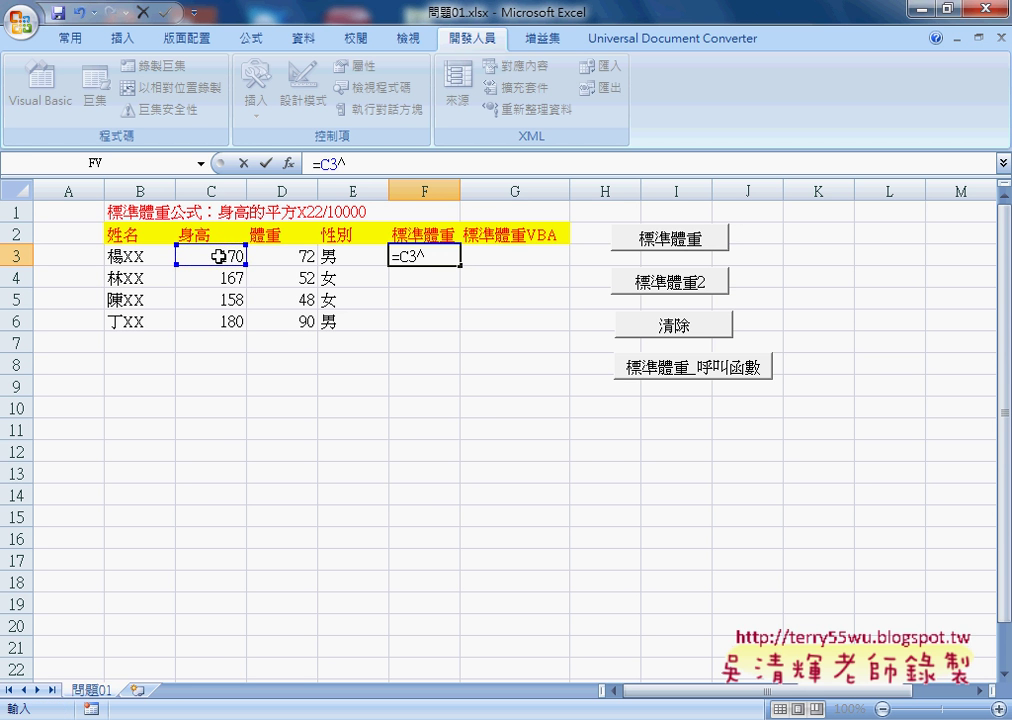
text(2)
text(*)
text(22/1)
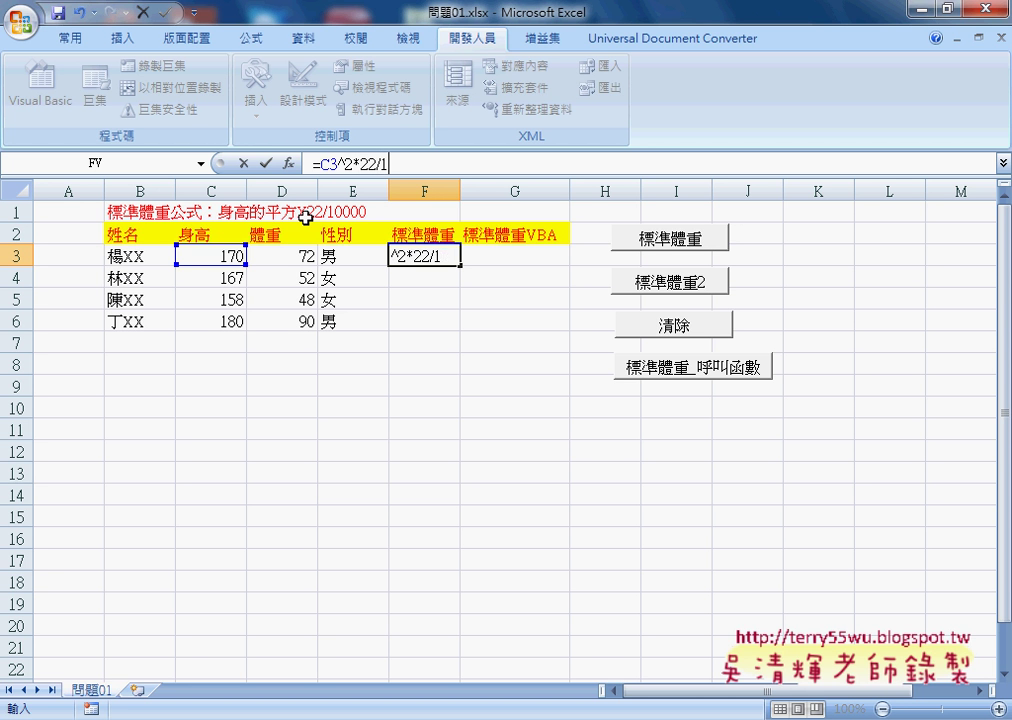
text(0000)
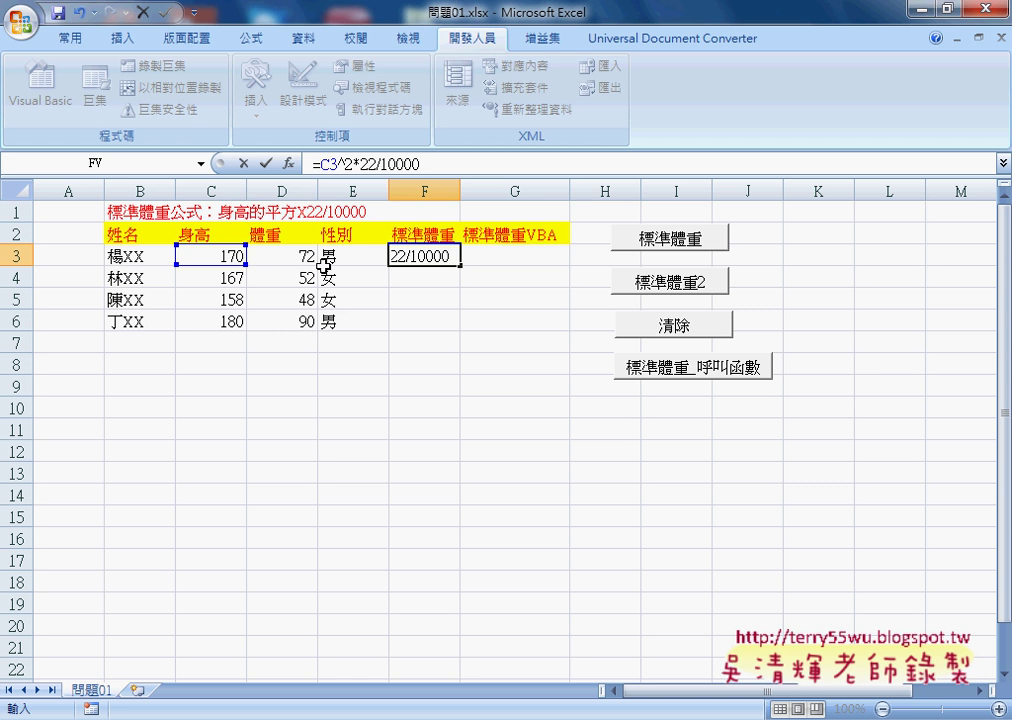
click(265, 163)
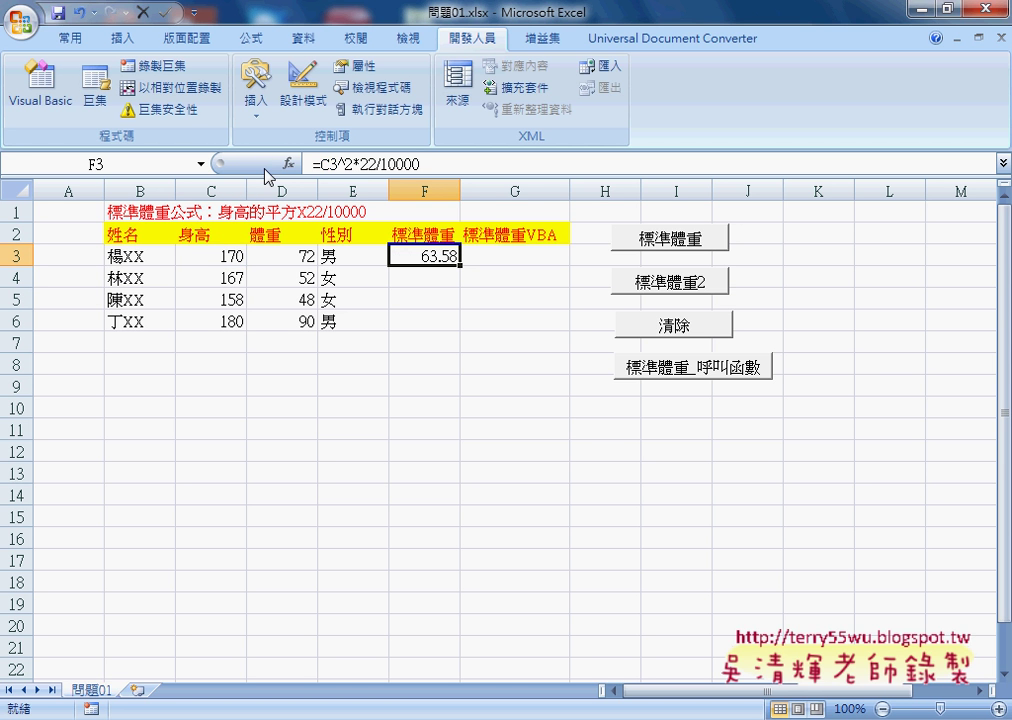
drag(319, 163, 425, 163)
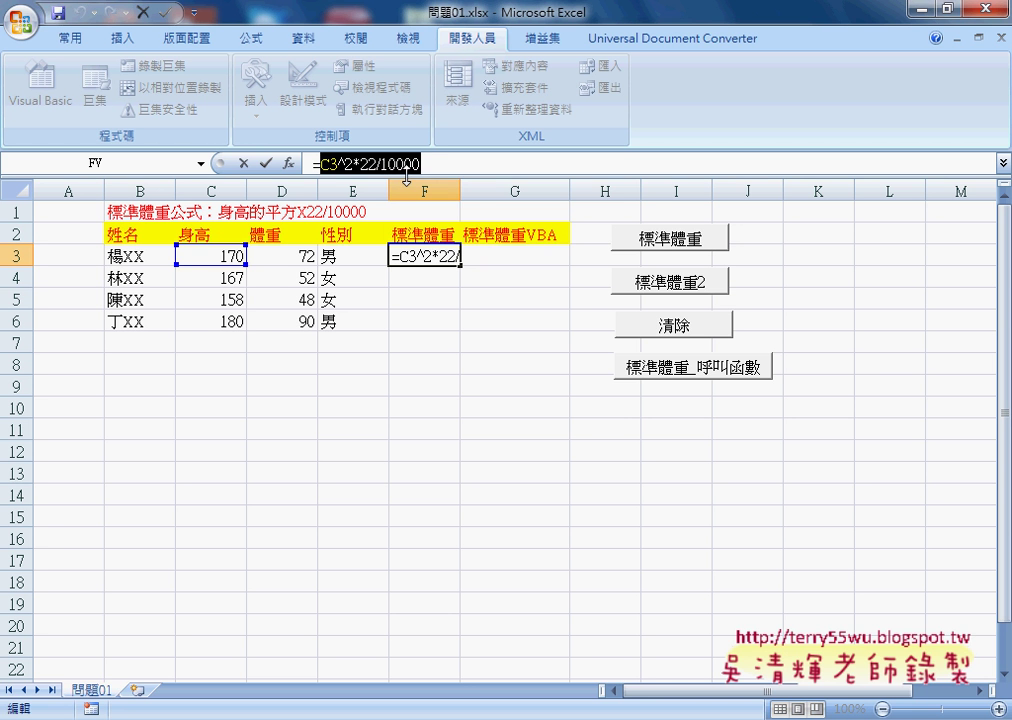
Cut F3's formula and start a logical IF function with condition E3="男"
right_click(400, 163)
click(445, 172)
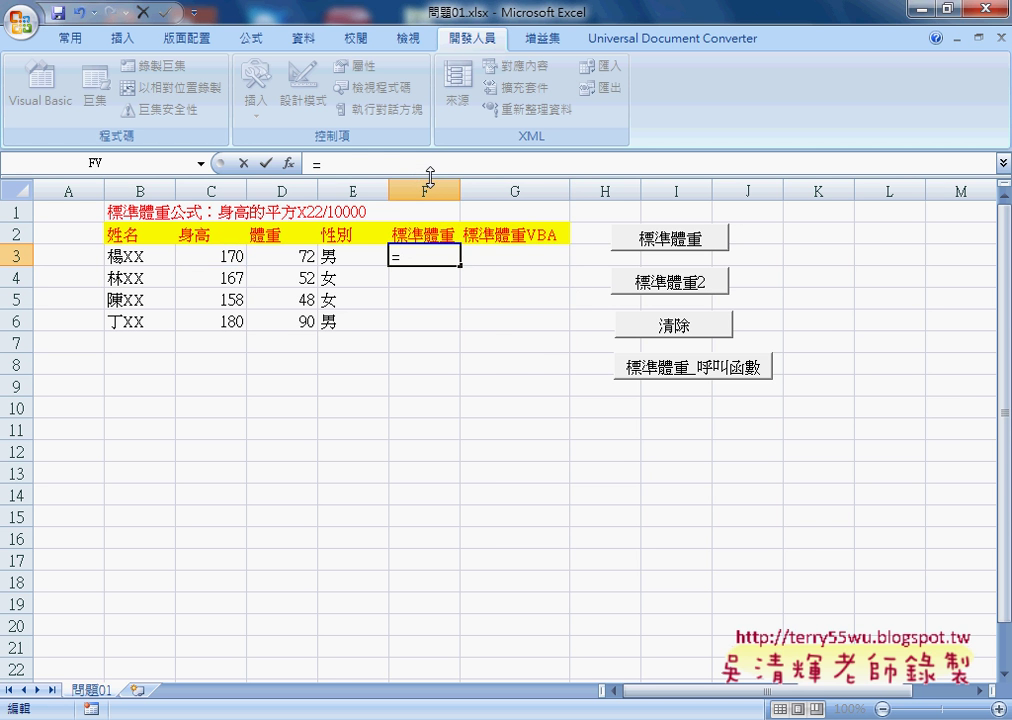
click(289, 164)
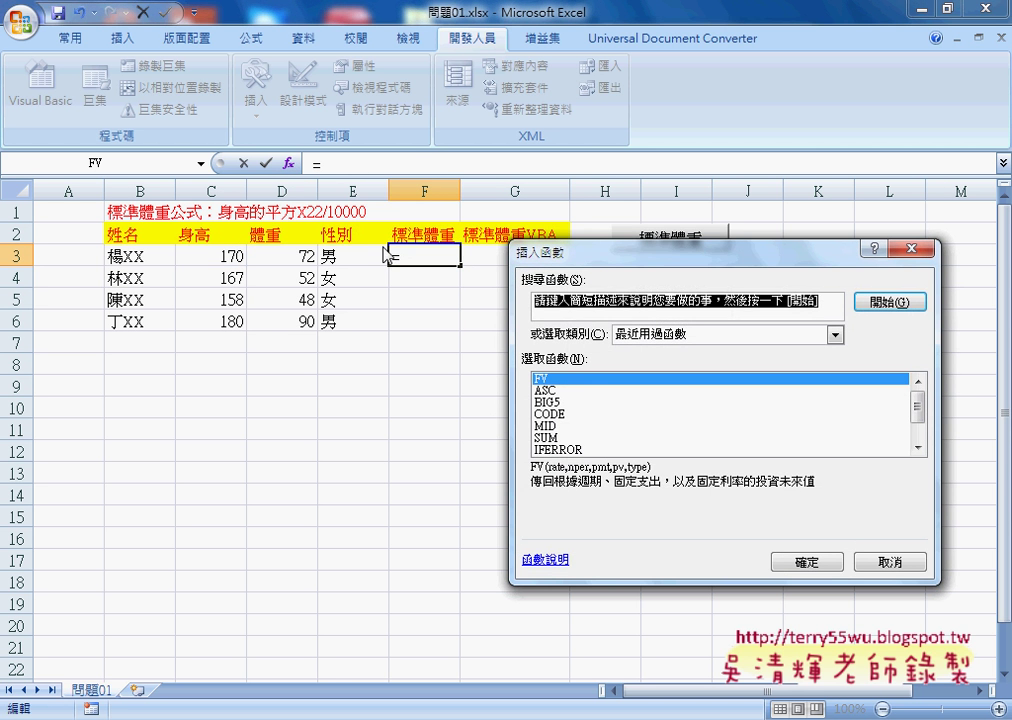
click(650, 335)
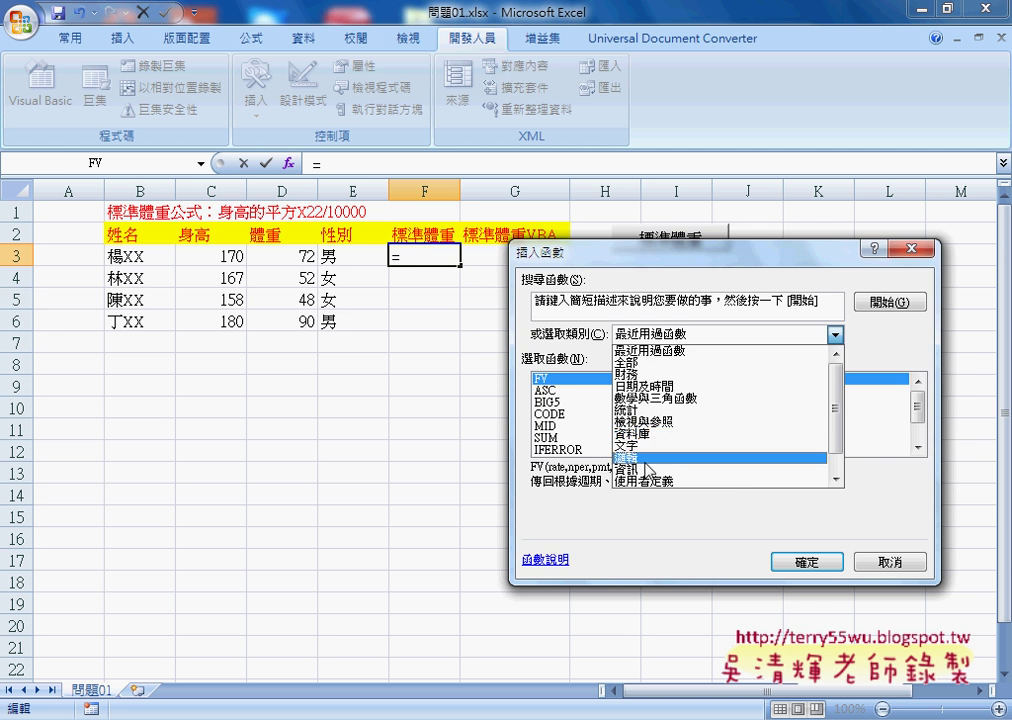
click(740, 456)
double_click(543, 402)
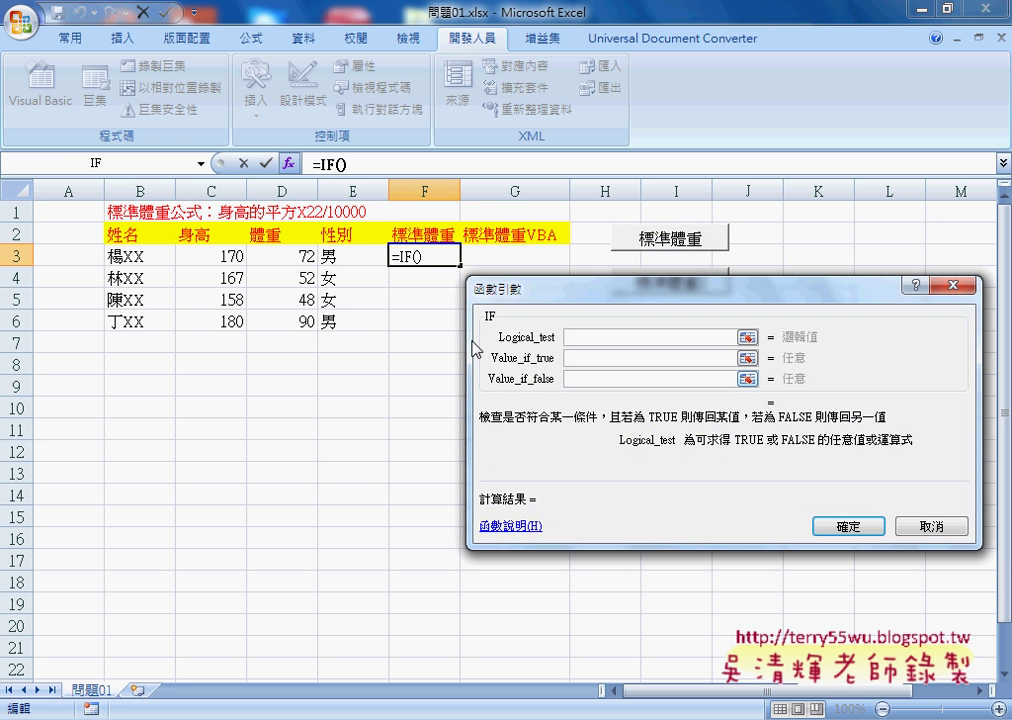
click(358, 256)
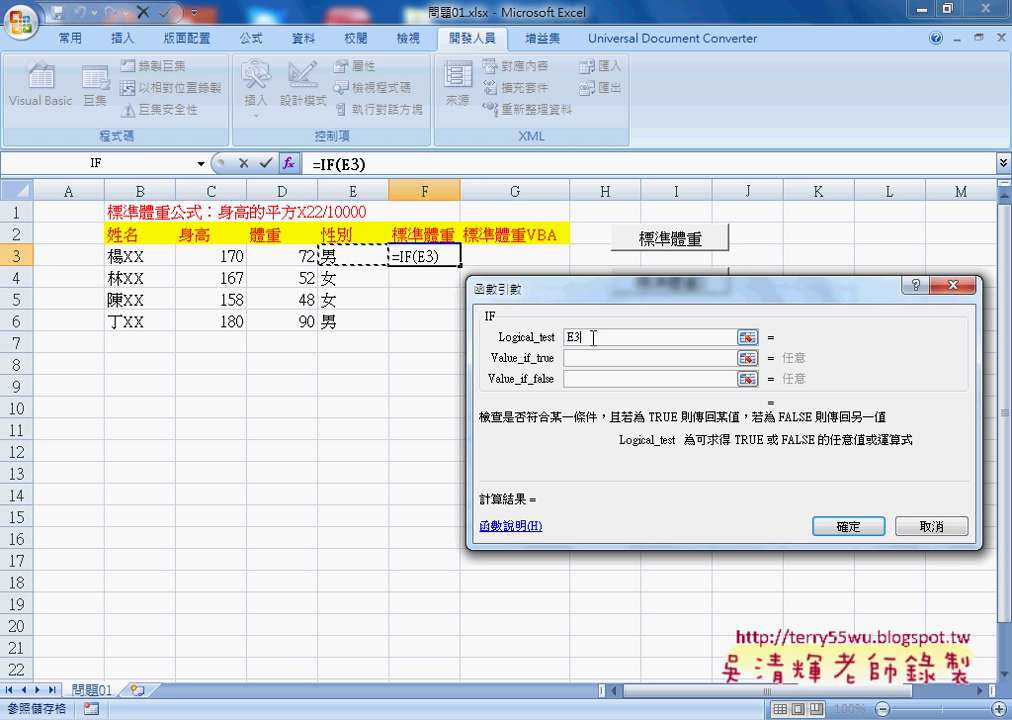
text(=)
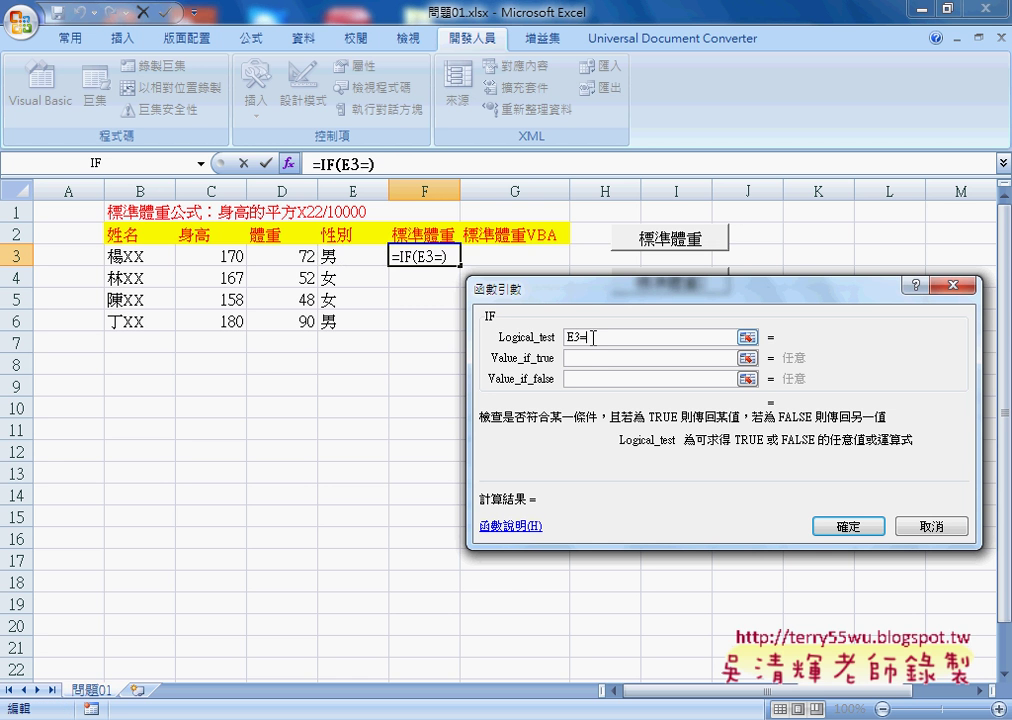
text("")
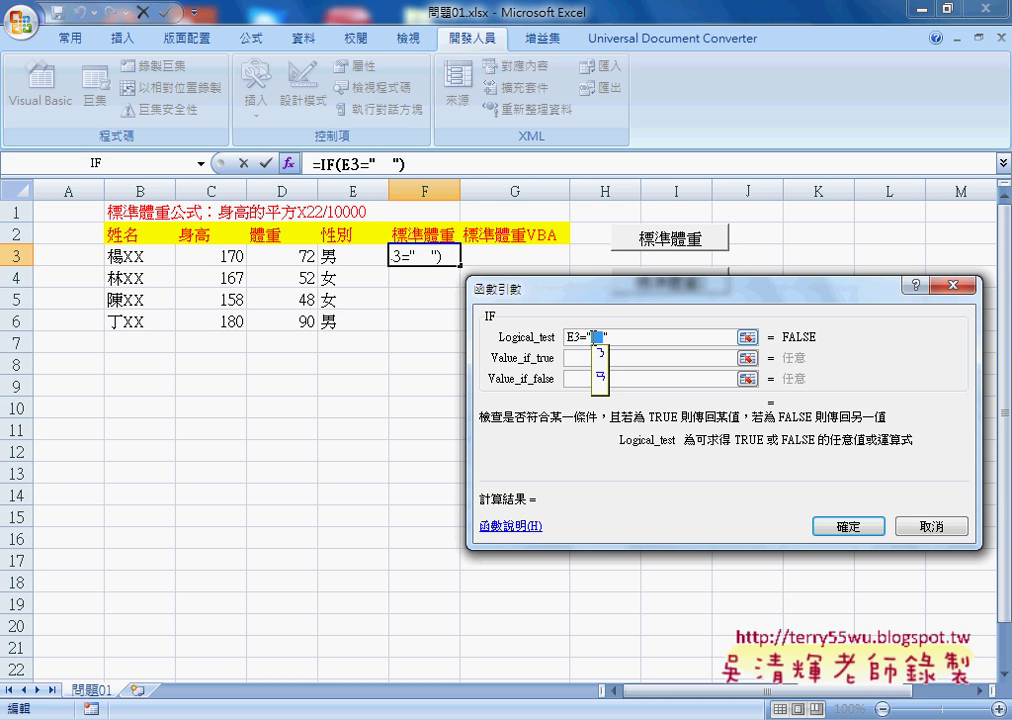
text(男)
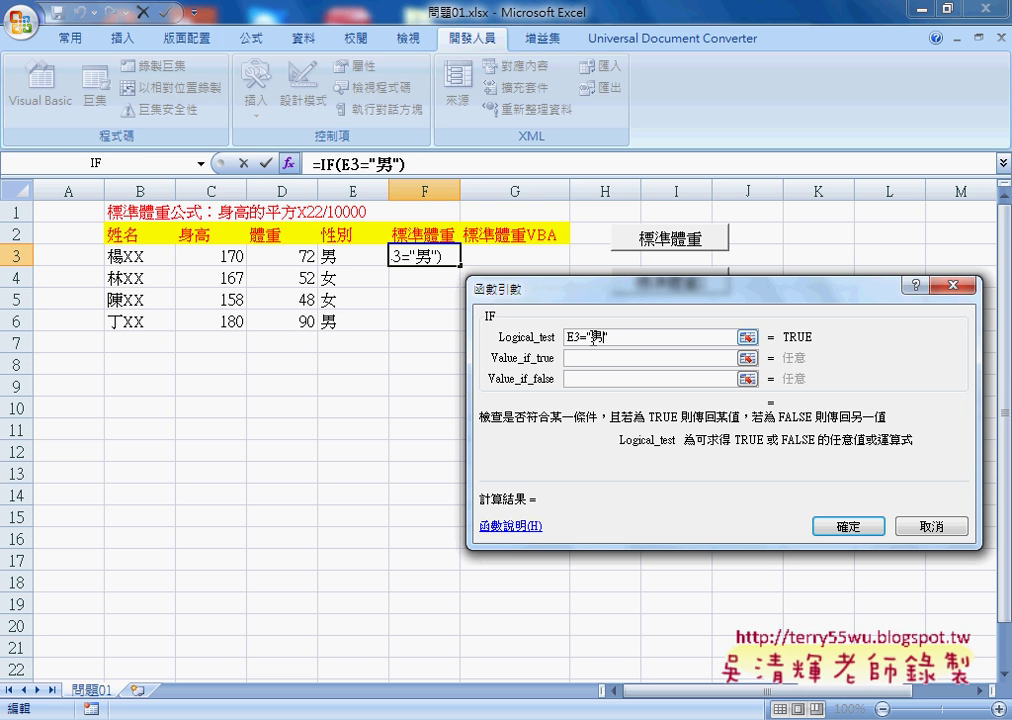
Set the IF results to C3^2*22/10000*1.1 when true and *1.05 when false, giving 69.938
click(590, 358)
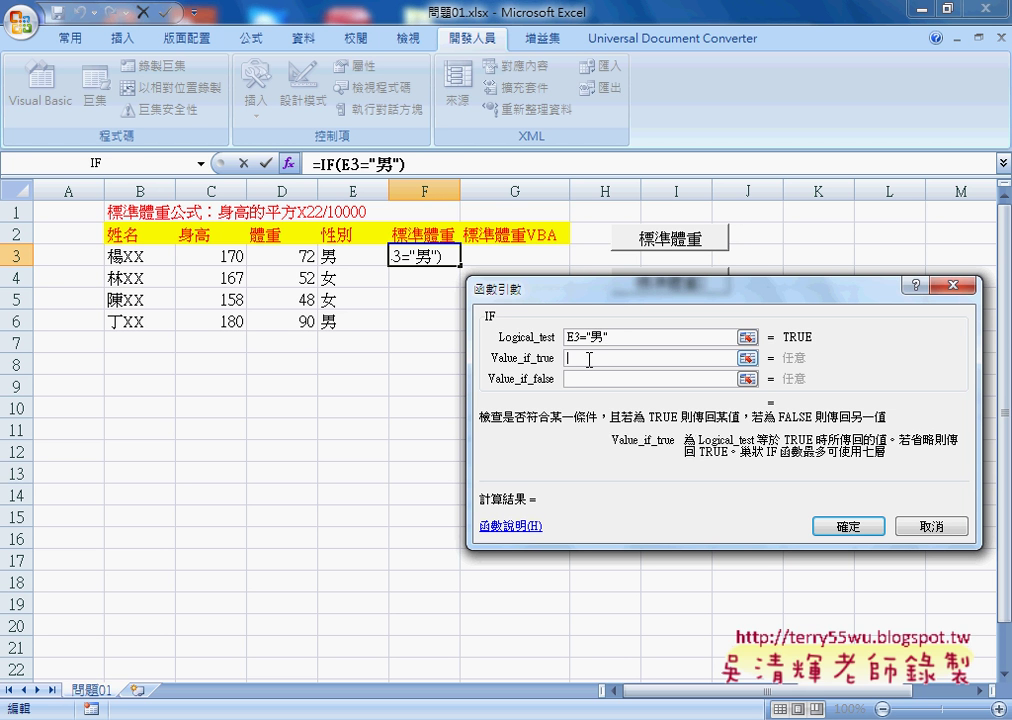
right_click(590, 358)
click(620, 416)
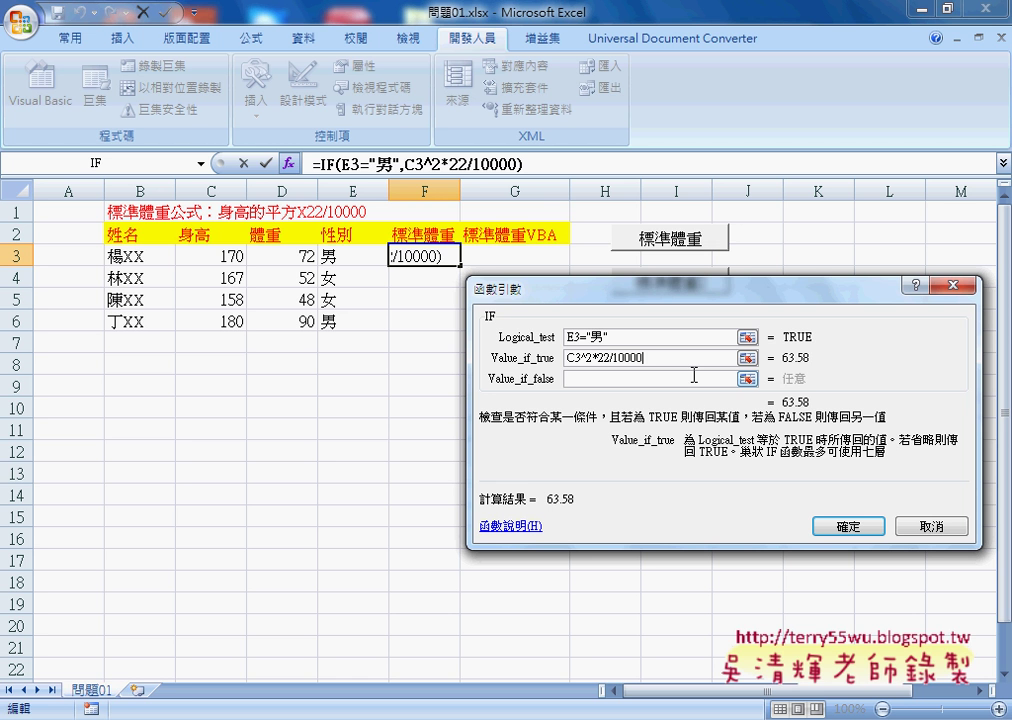
text(*)
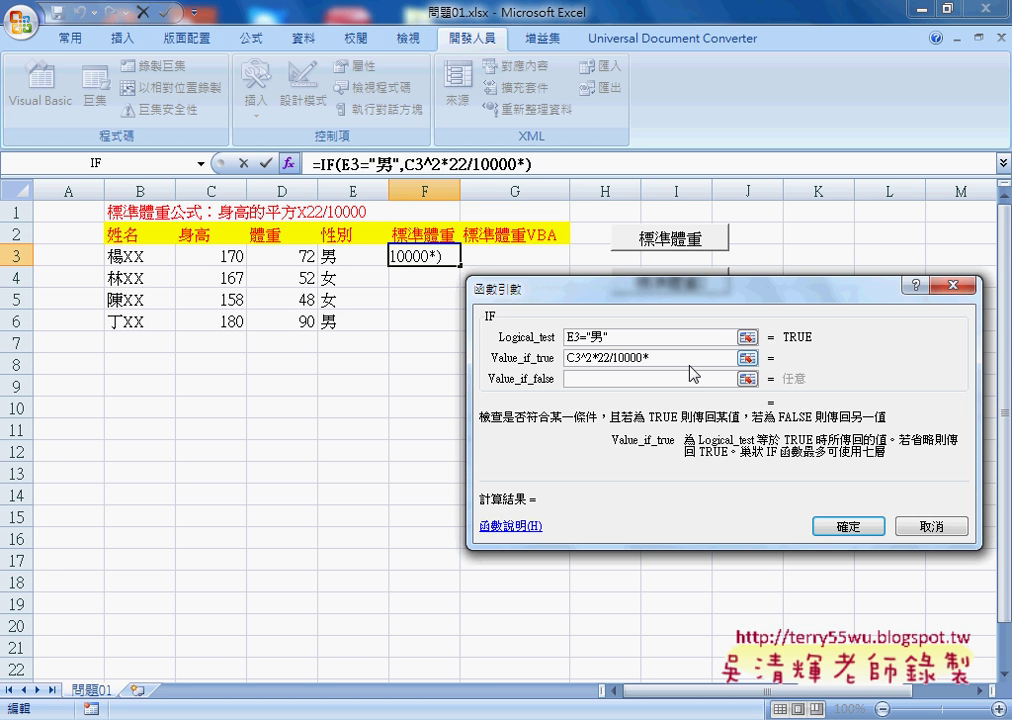
text(1.1)
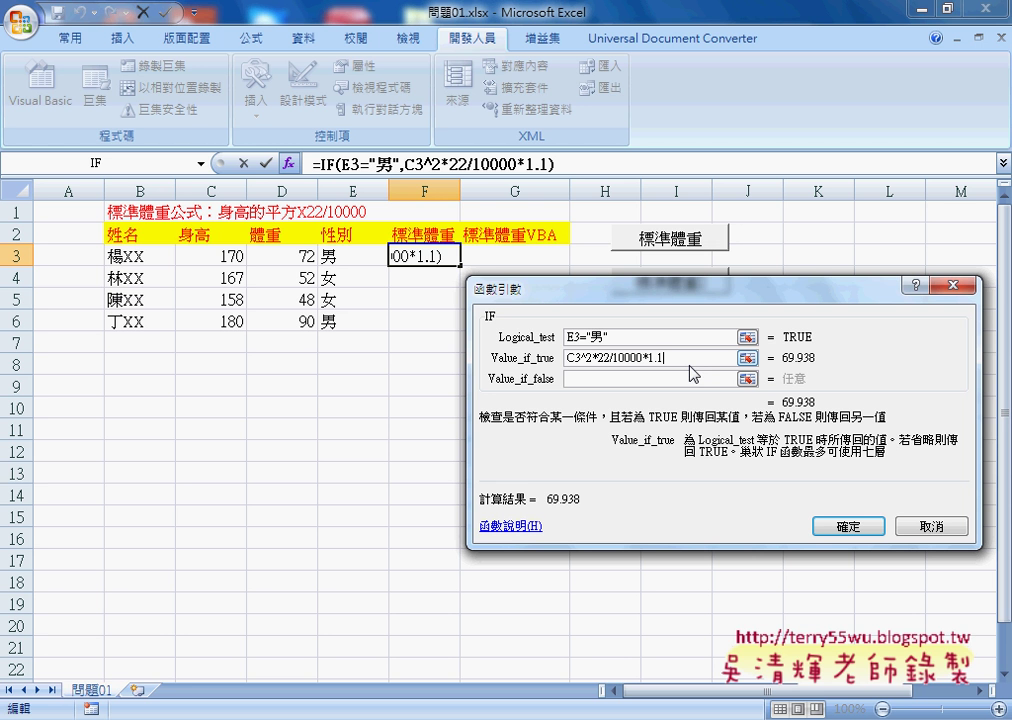
click(690, 378)
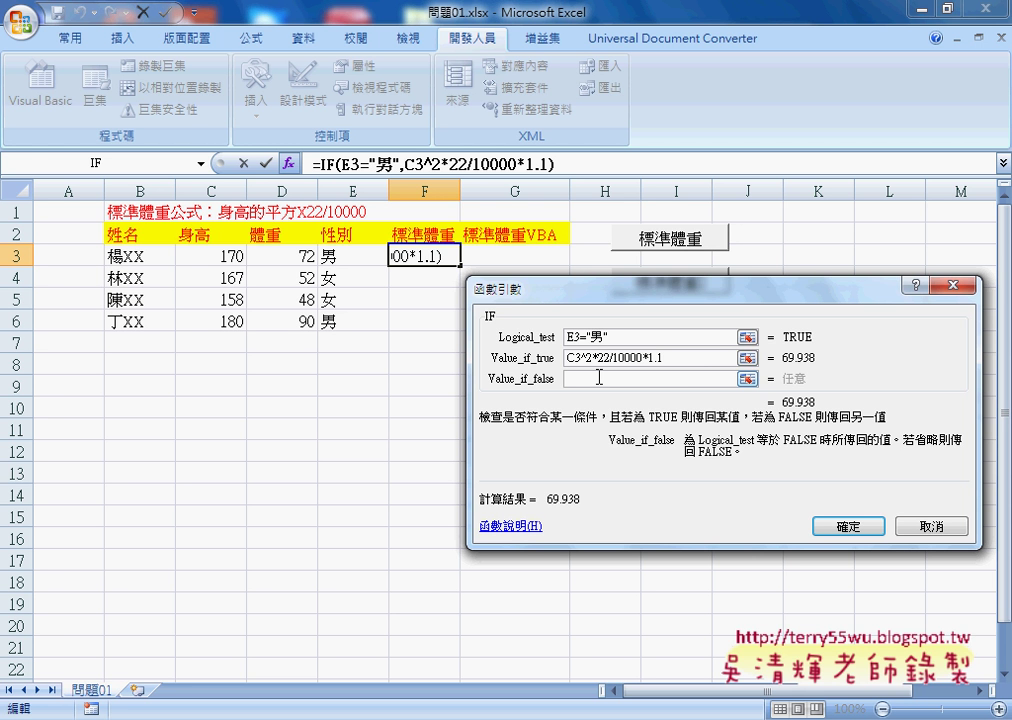
right_click(598, 379)
click(630, 437)
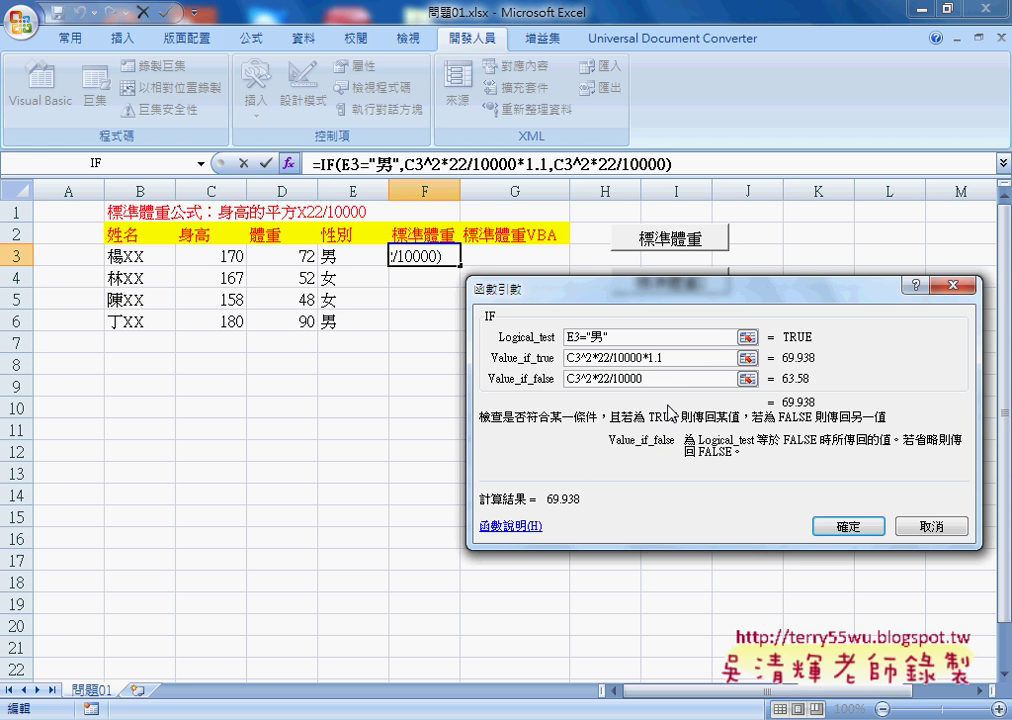
text(*1.)
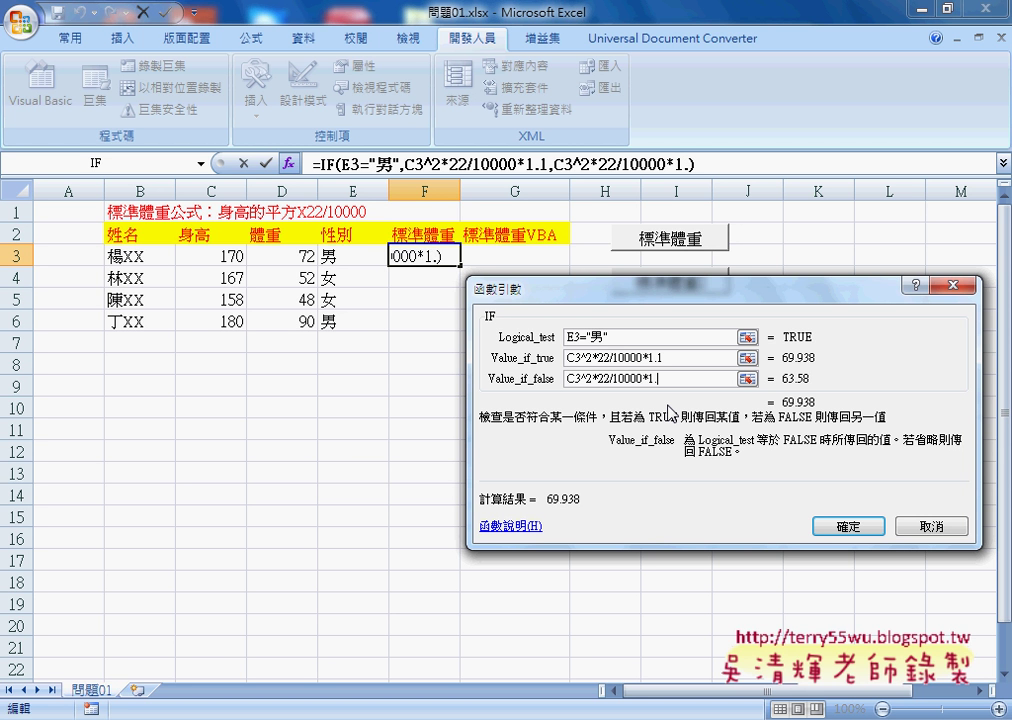
text(05)
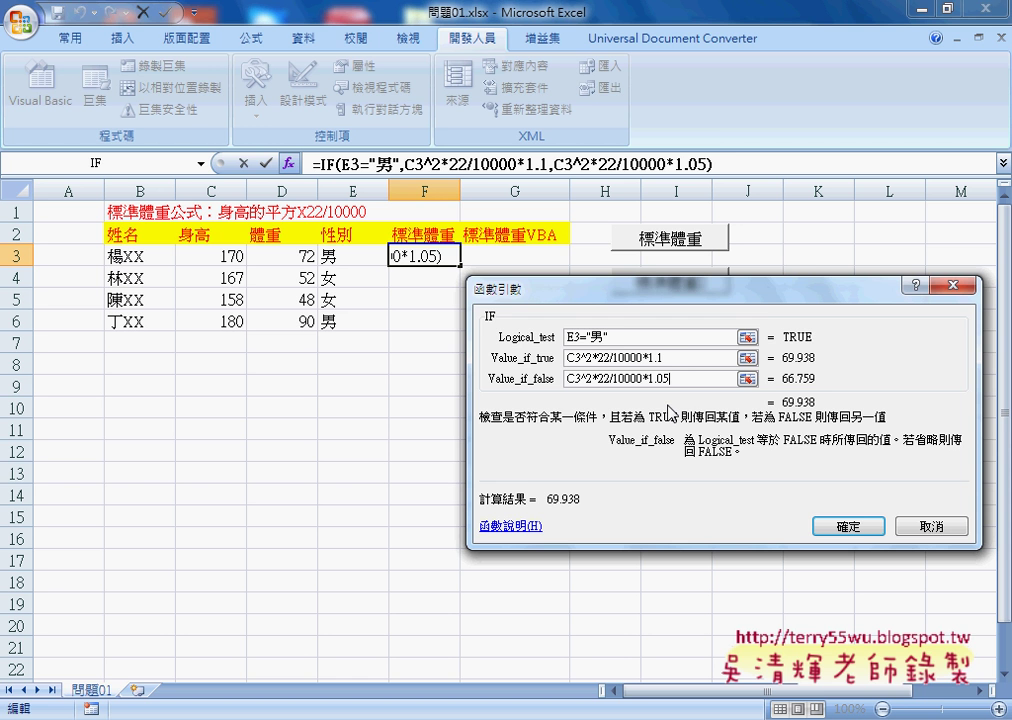
click(852, 526)
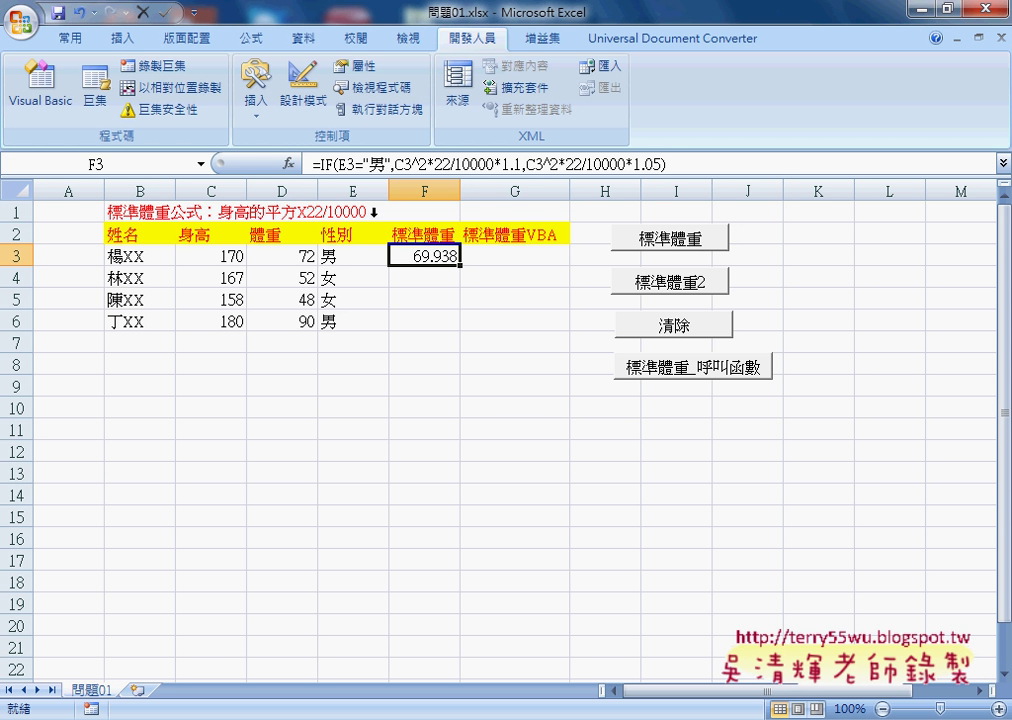
Cut the IF formula from F3 and insert the ROUND function from 數學與三角函數
click(316, 164)
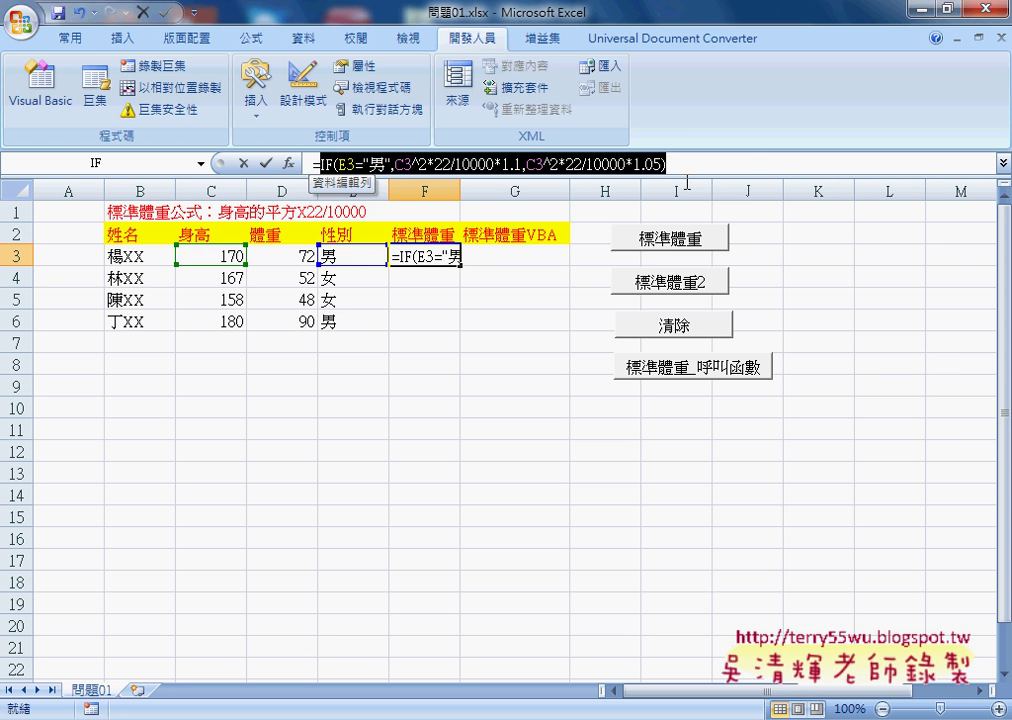
drag(316, 164, 620, 166)
right_click(573, 162)
click(619, 173)
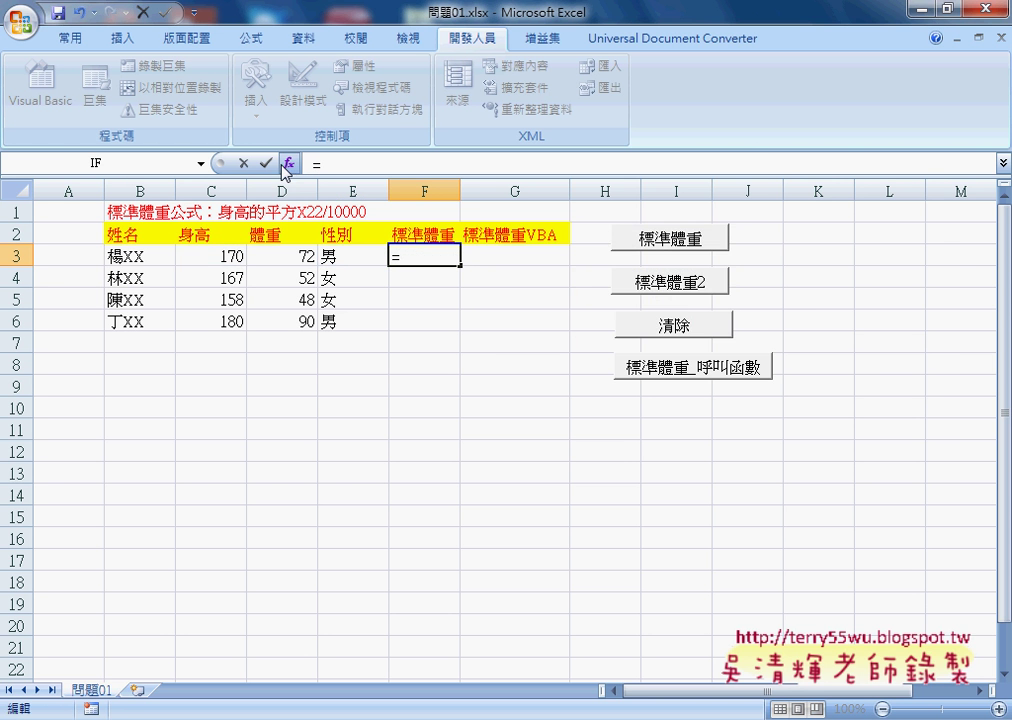
click(288, 163)
click(645, 341)
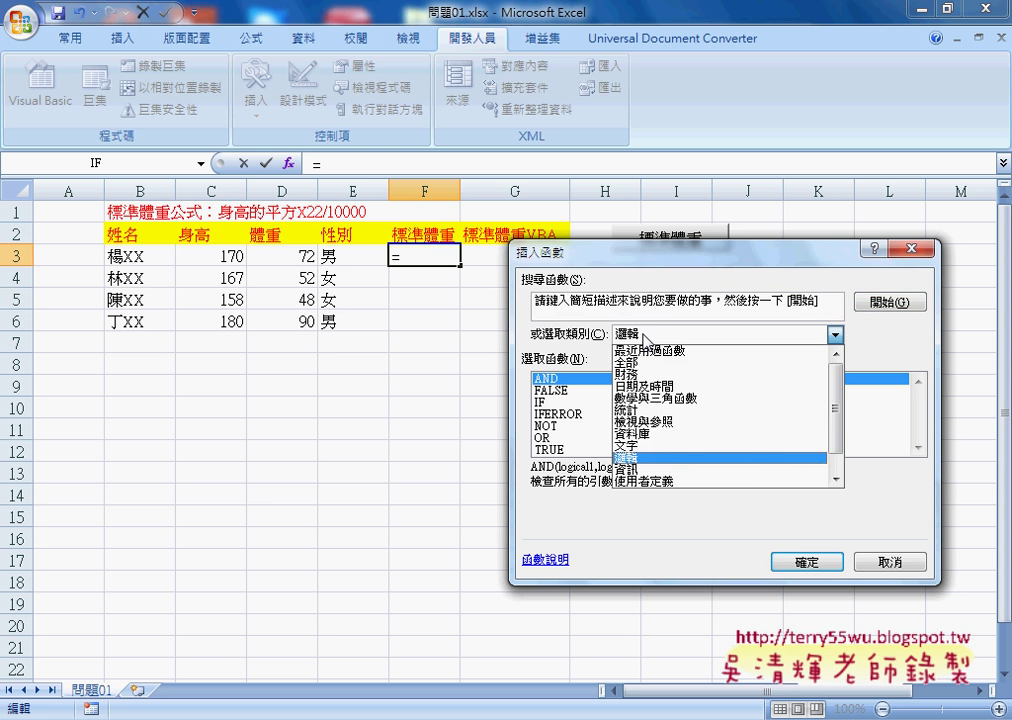
click(655, 397)
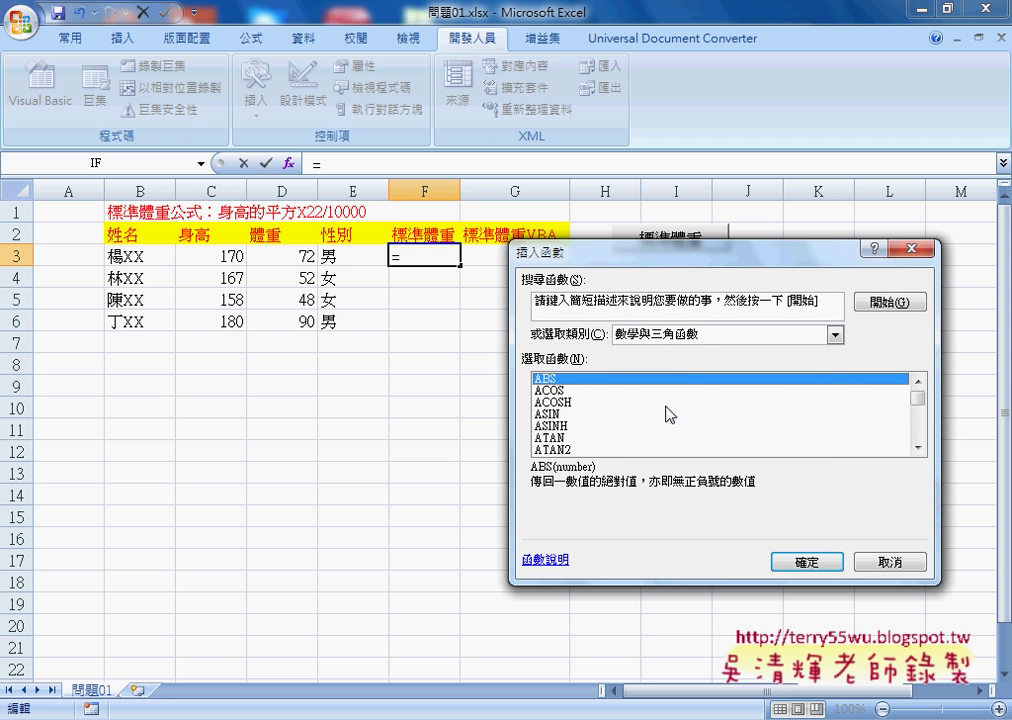
drag(918, 400, 919, 432)
click(895, 426)
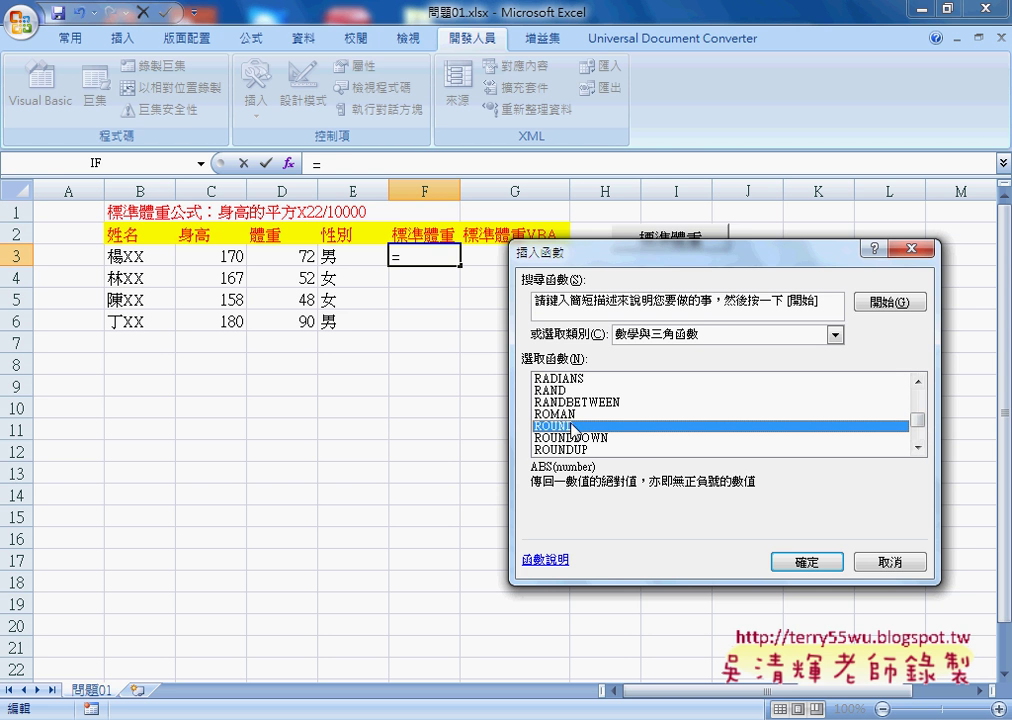
click(806, 561)
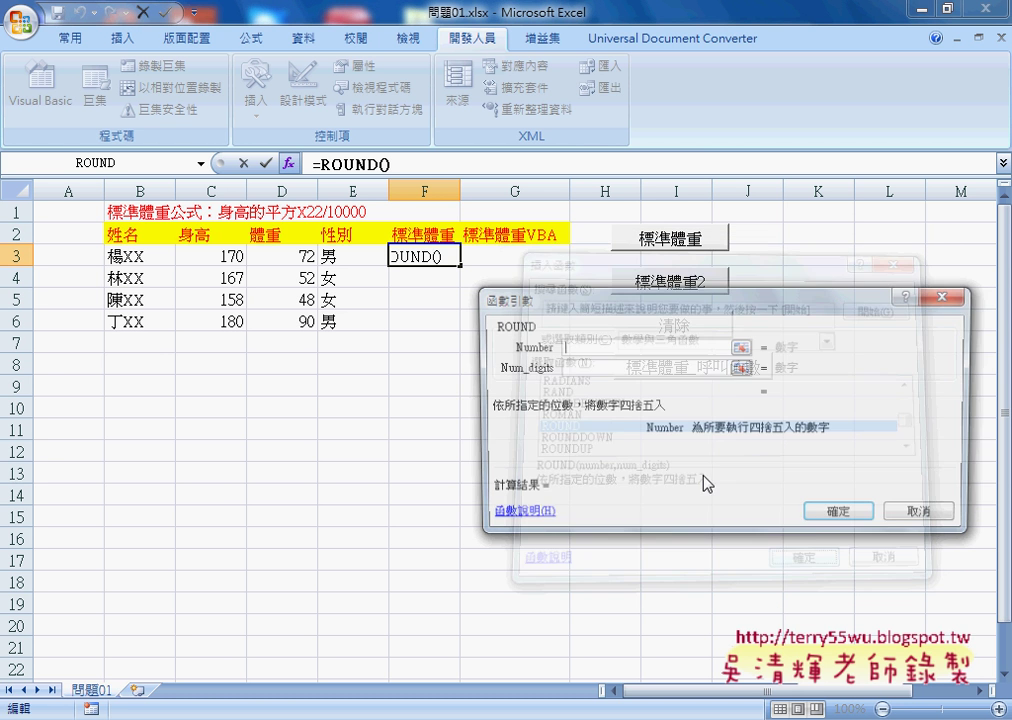
Paste the IF formula as ROUND's Number with Num_digits 1, so F3 shows 69.9
right_click(601, 348)
click(672, 409)
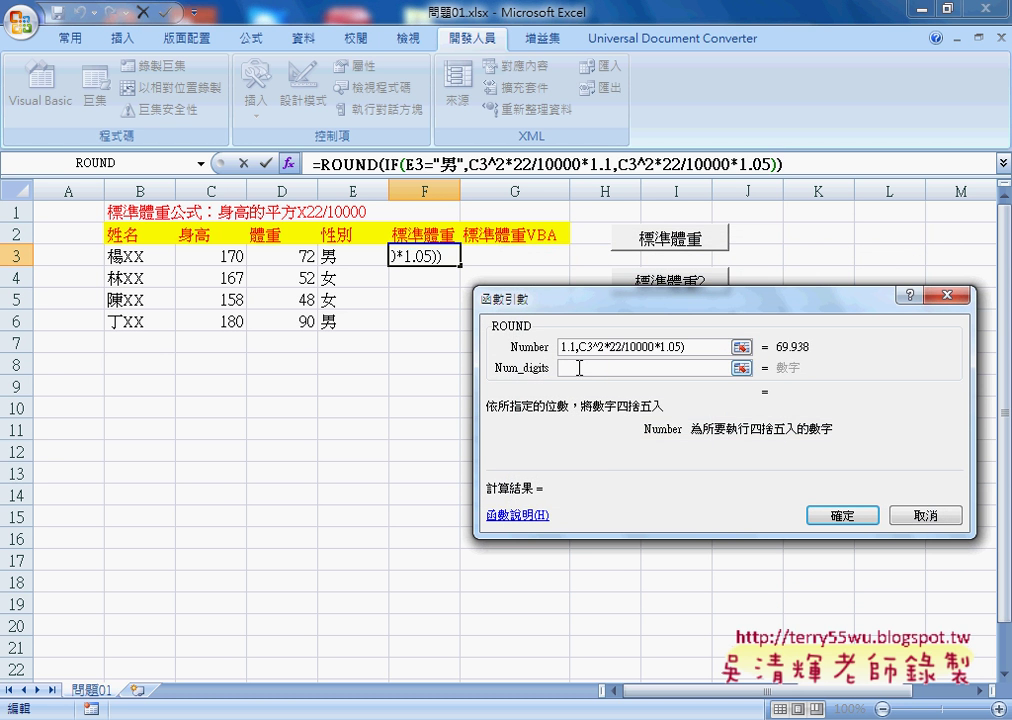
click(621, 369)
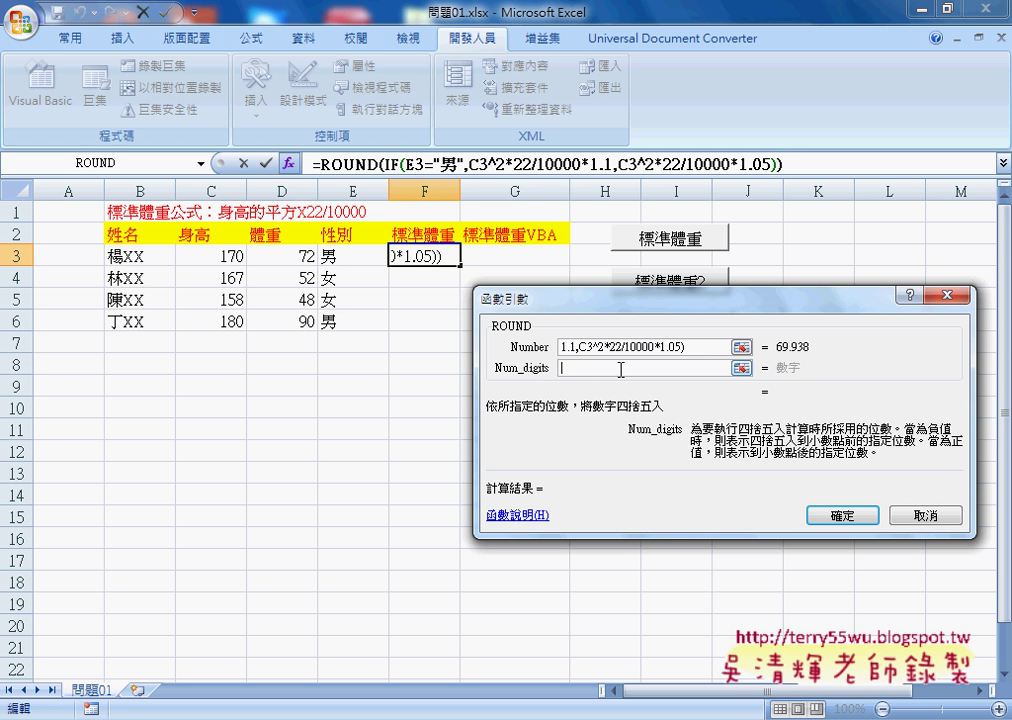
text(1)
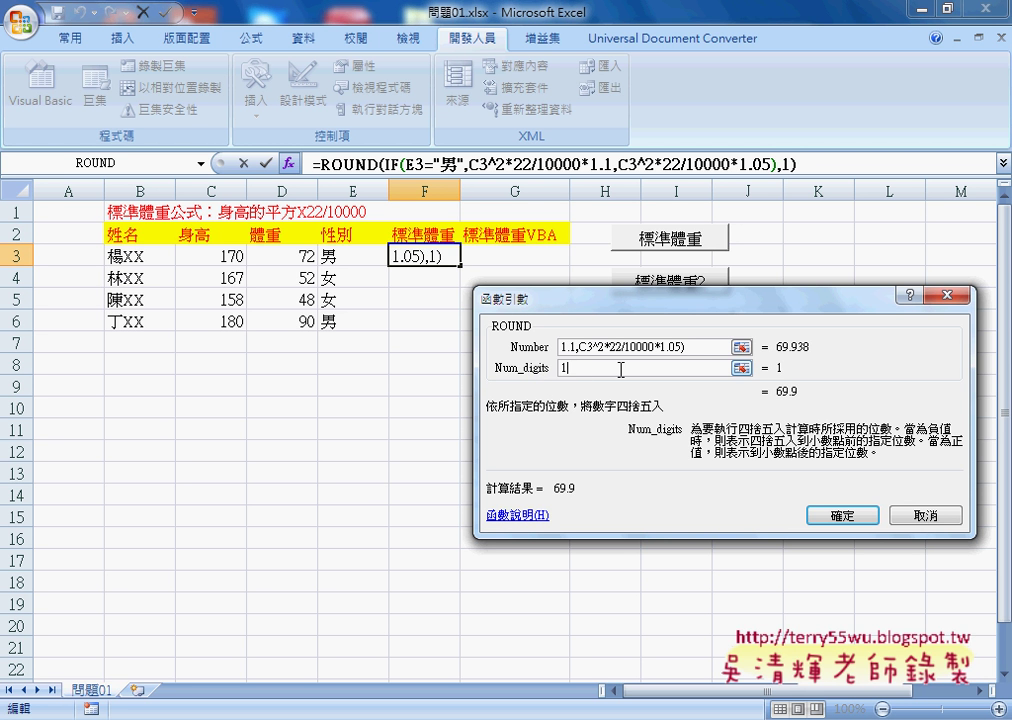
key(BackSpace)
text(0)
key(BackSpace)
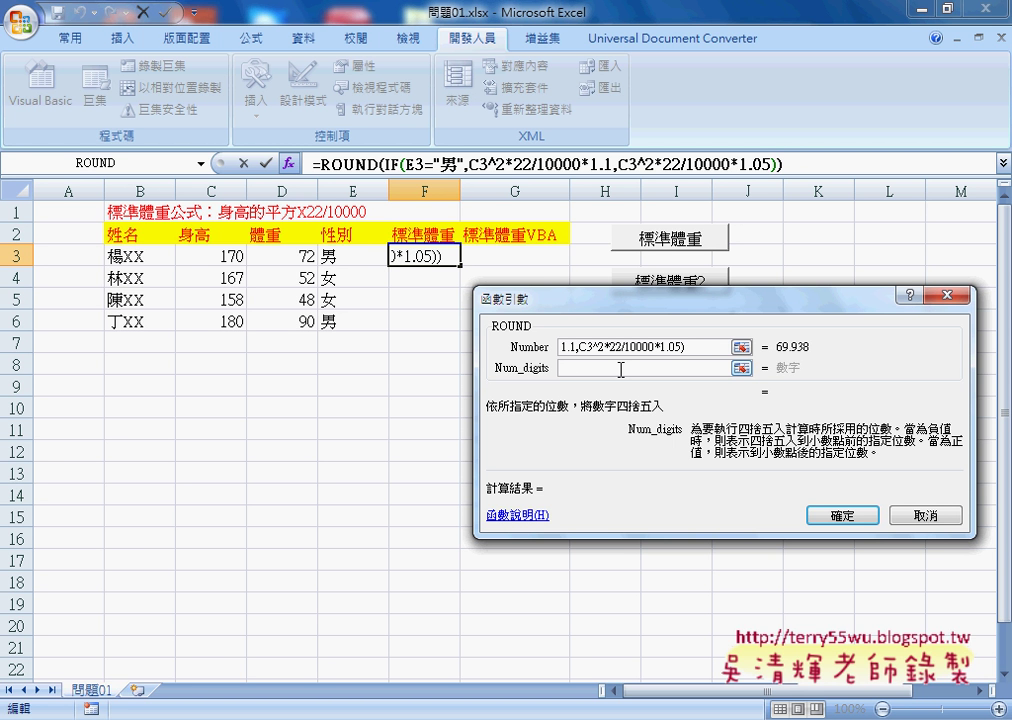
text(1)
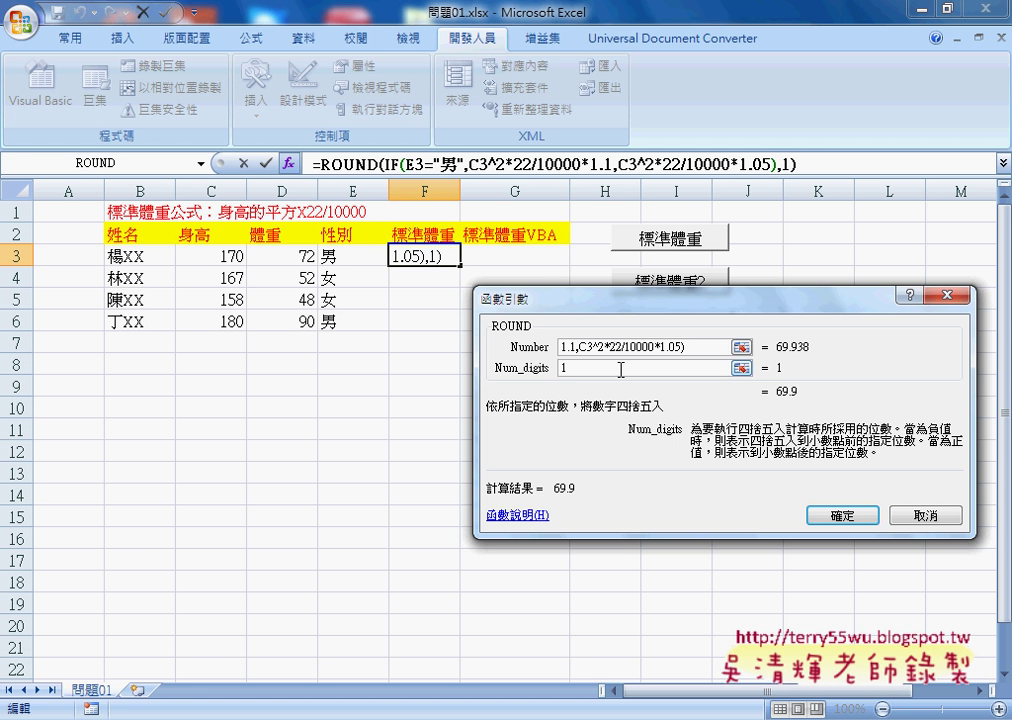
click(843, 516)
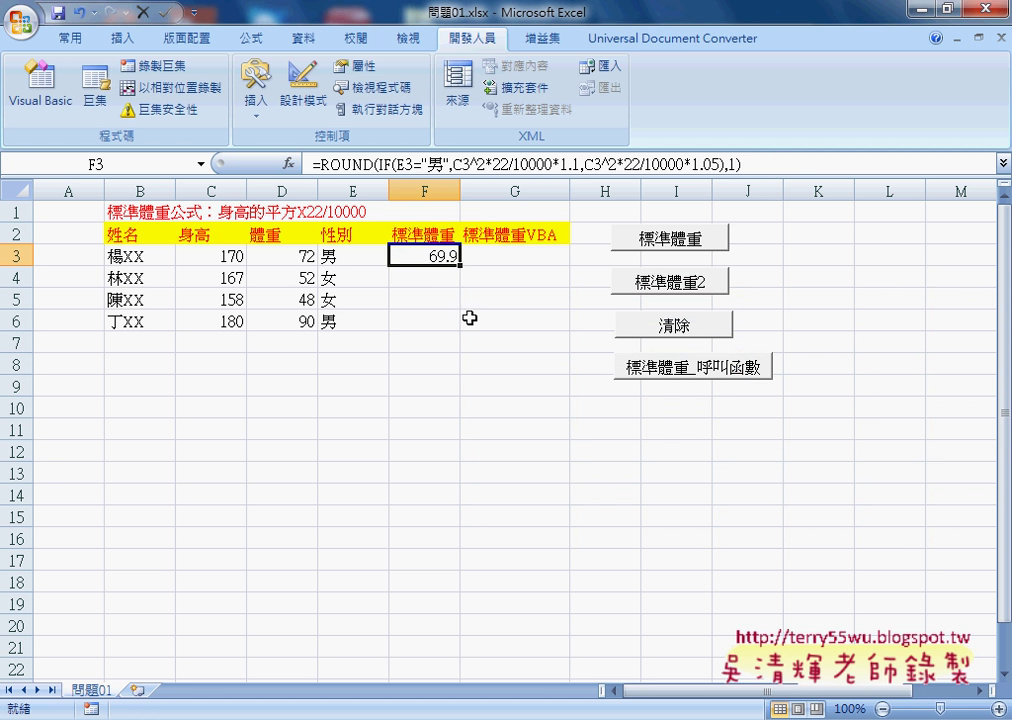
Copy the rounded formula down to F6, then run the 標準體重 macro and clear G3:G6
drag(461, 265, 461, 336)
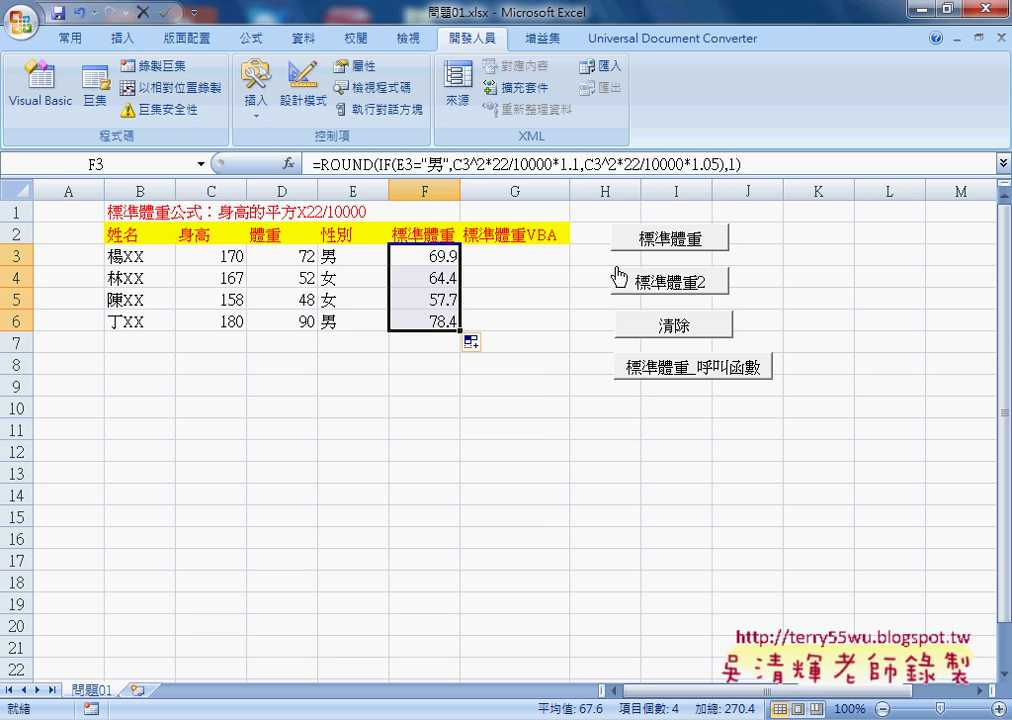
click(526, 258)
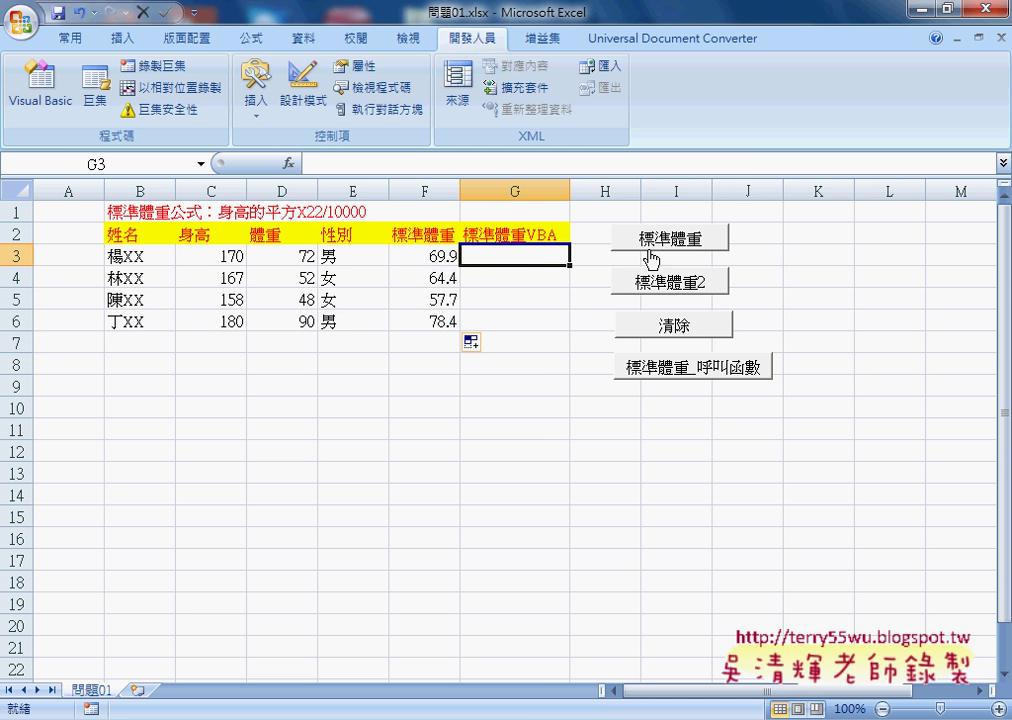
click(662, 240)
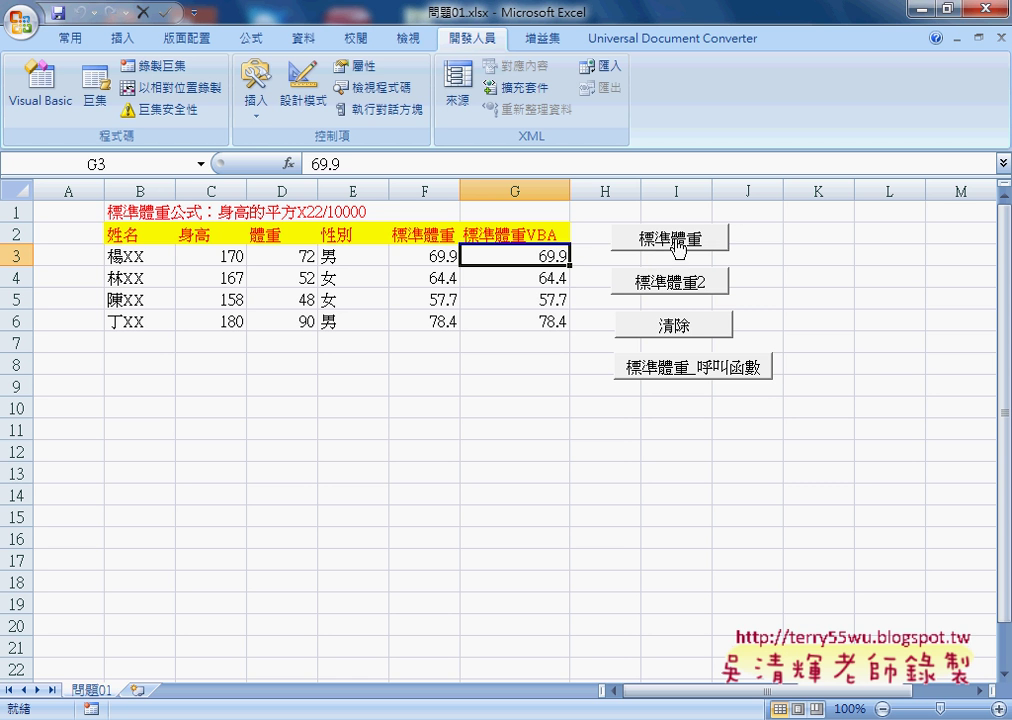
click(688, 328)
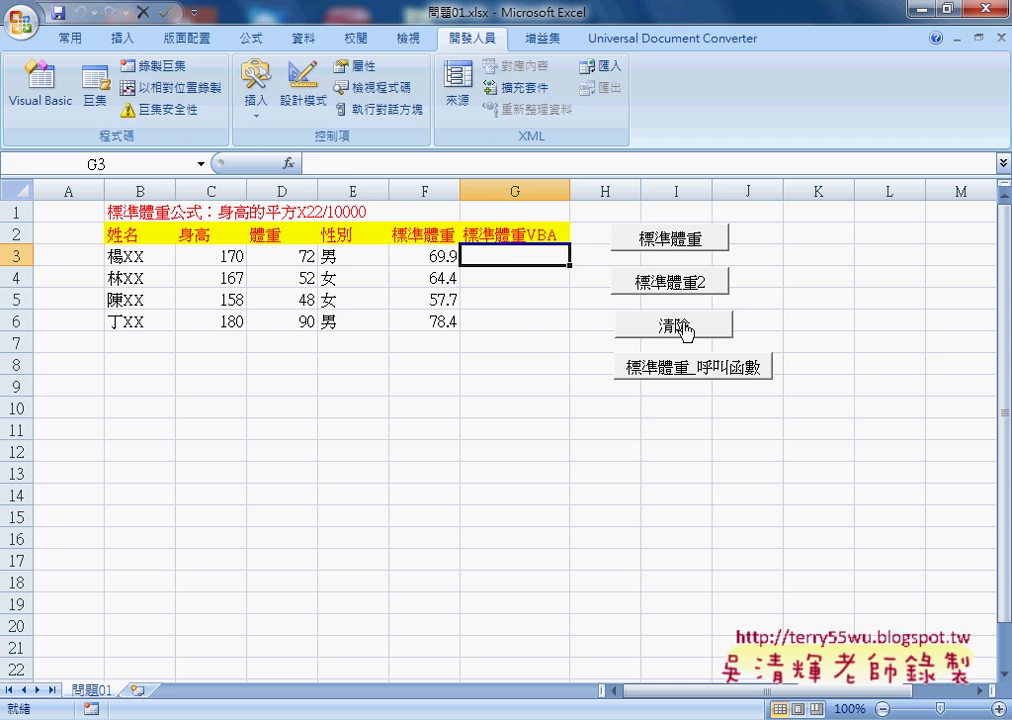
Insert the user-defined function 標準體重函數2 into G3
click(289, 163)
click(835, 335)
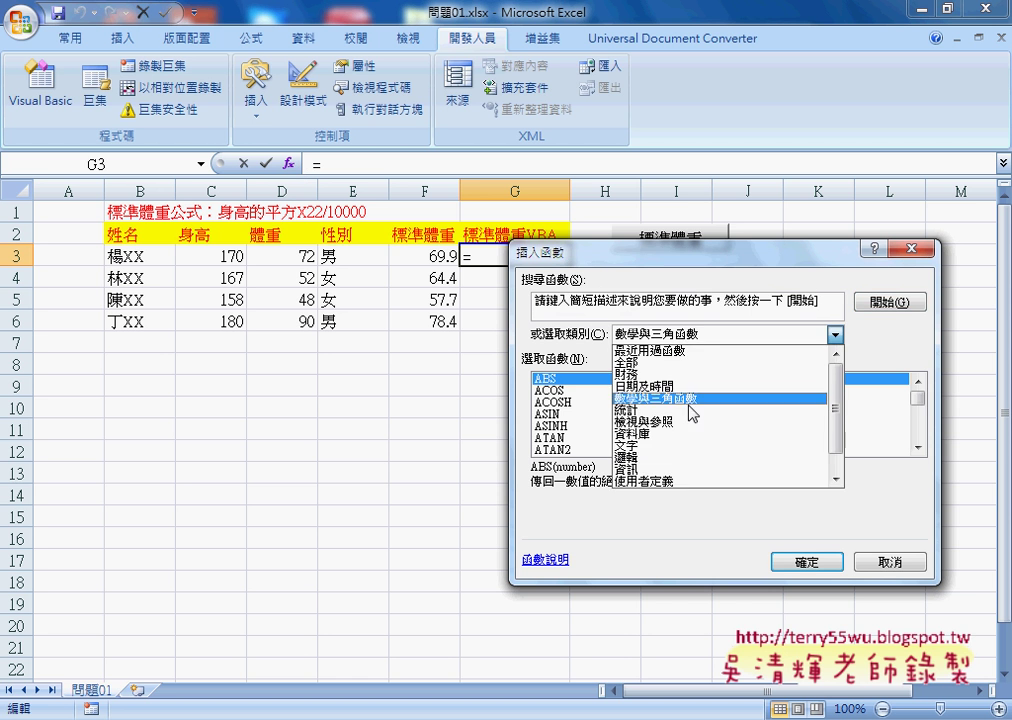
click(684, 482)
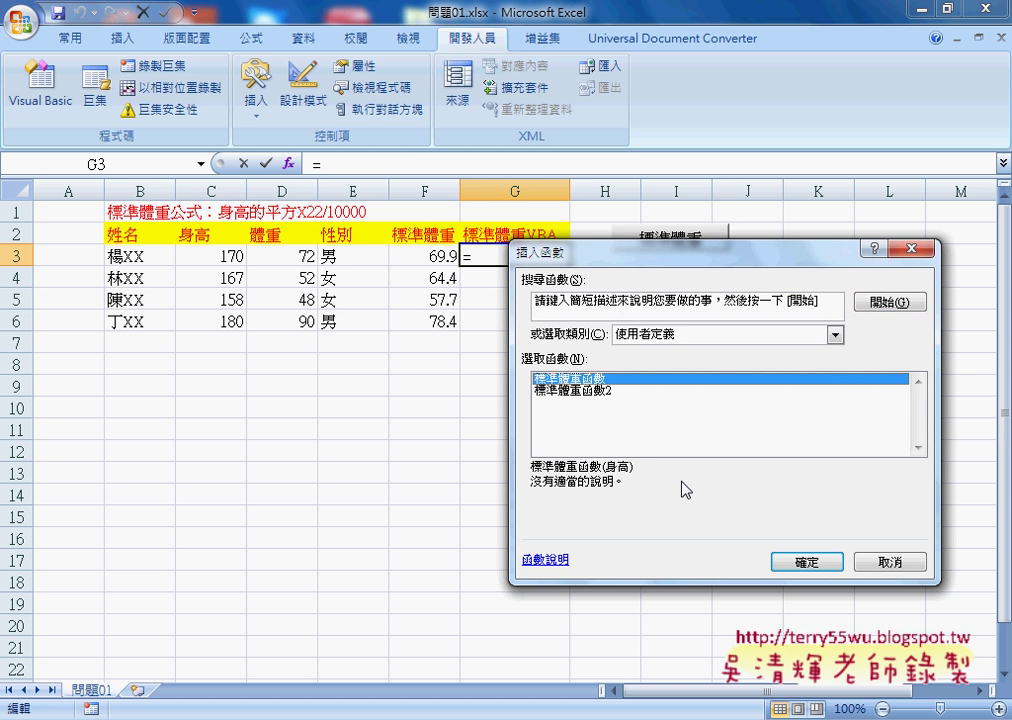
click(577, 394)
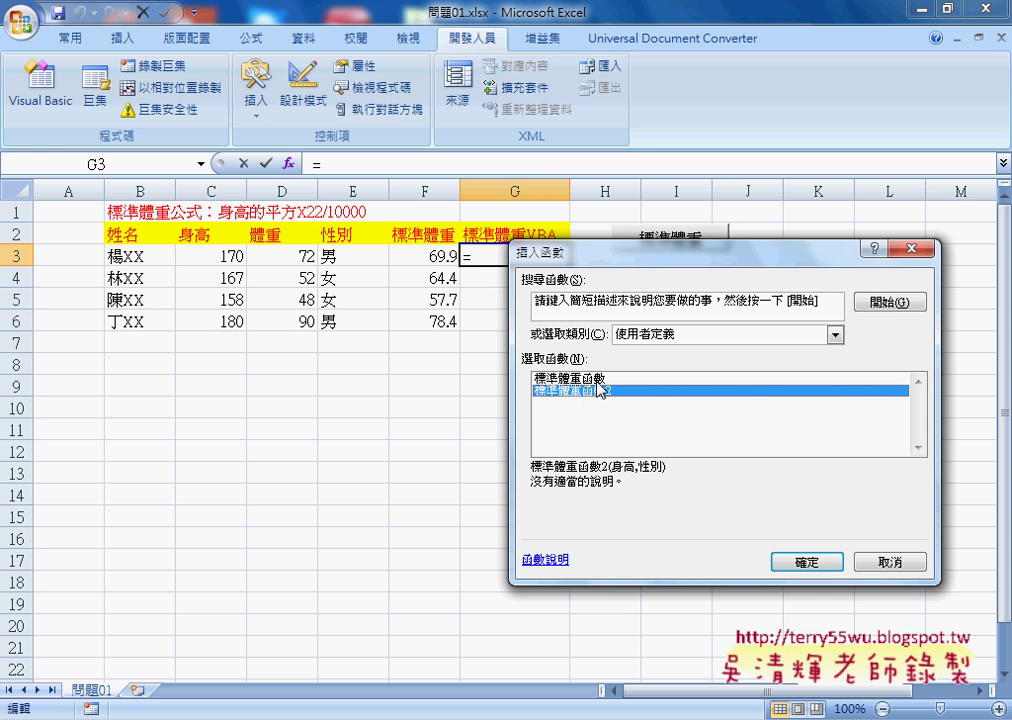
key(Up)
click(611, 393)
click(808, 563)
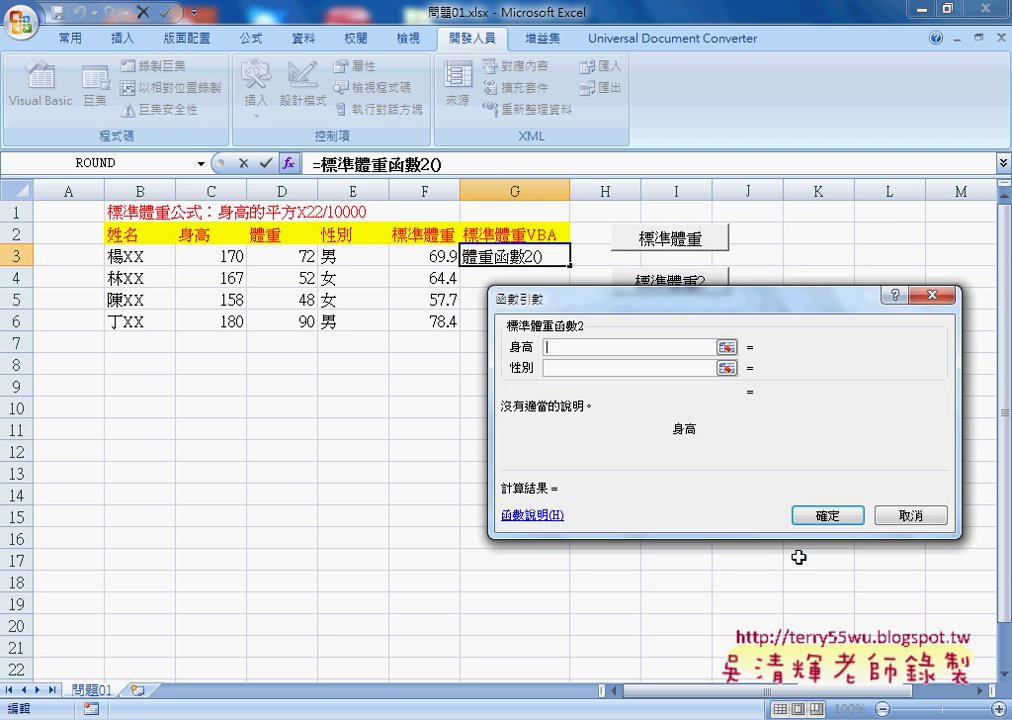
Set 身高 to C3 and 性別 to E3, then fill the formula down to G6
click(222, 257)
click(574, 368)
click(343, 265)
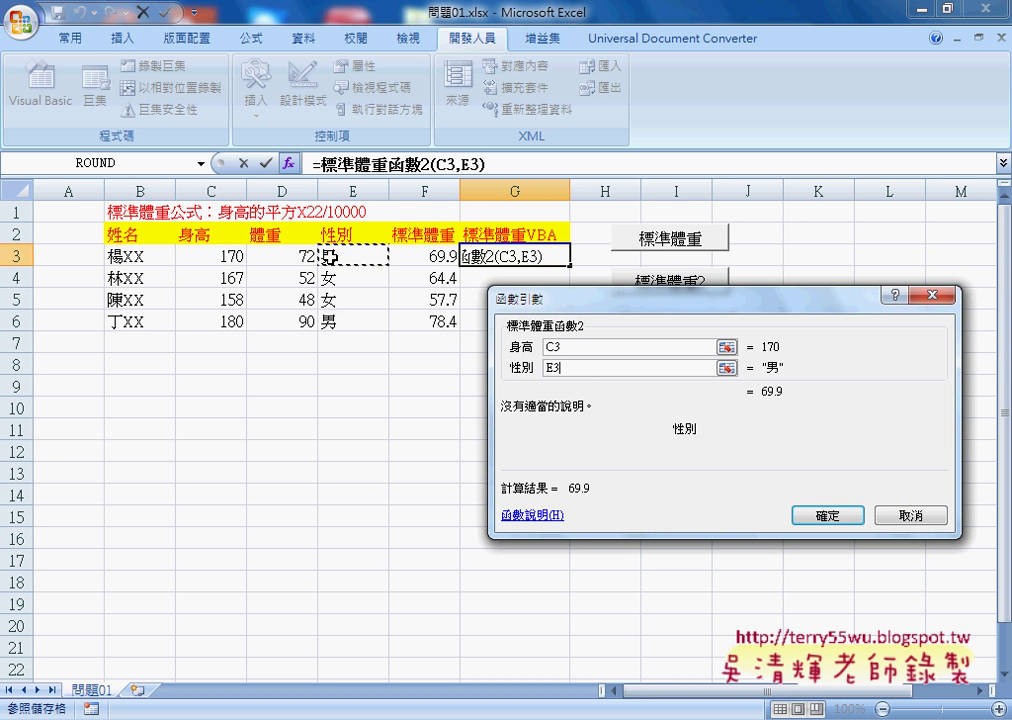
click(826, 516)
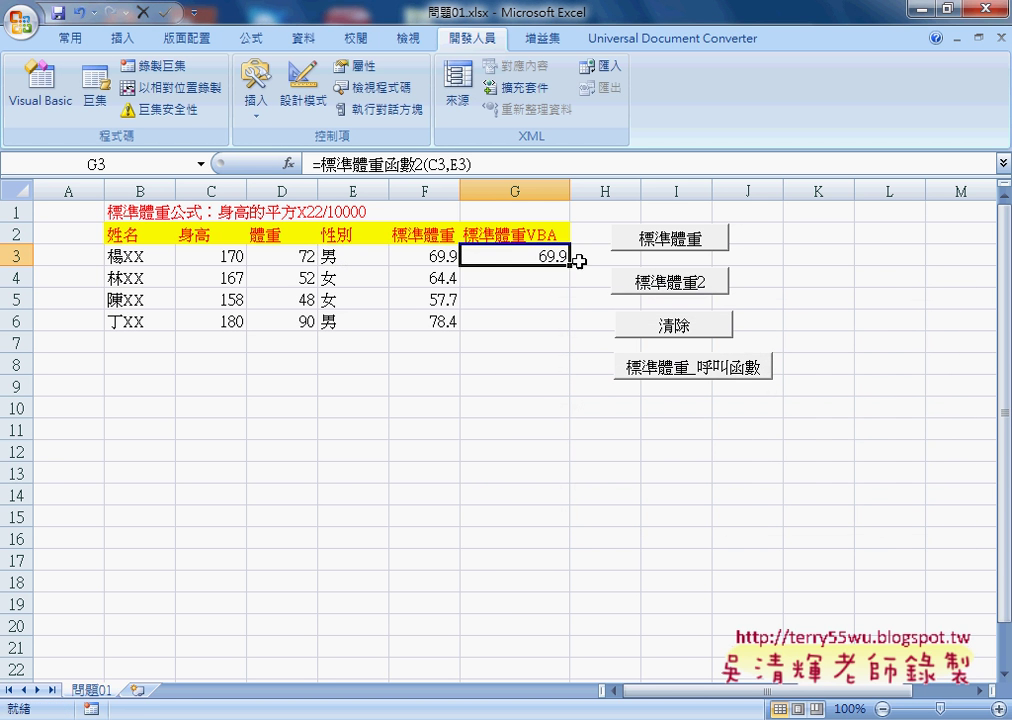
drag(570, 268, 566, 335)
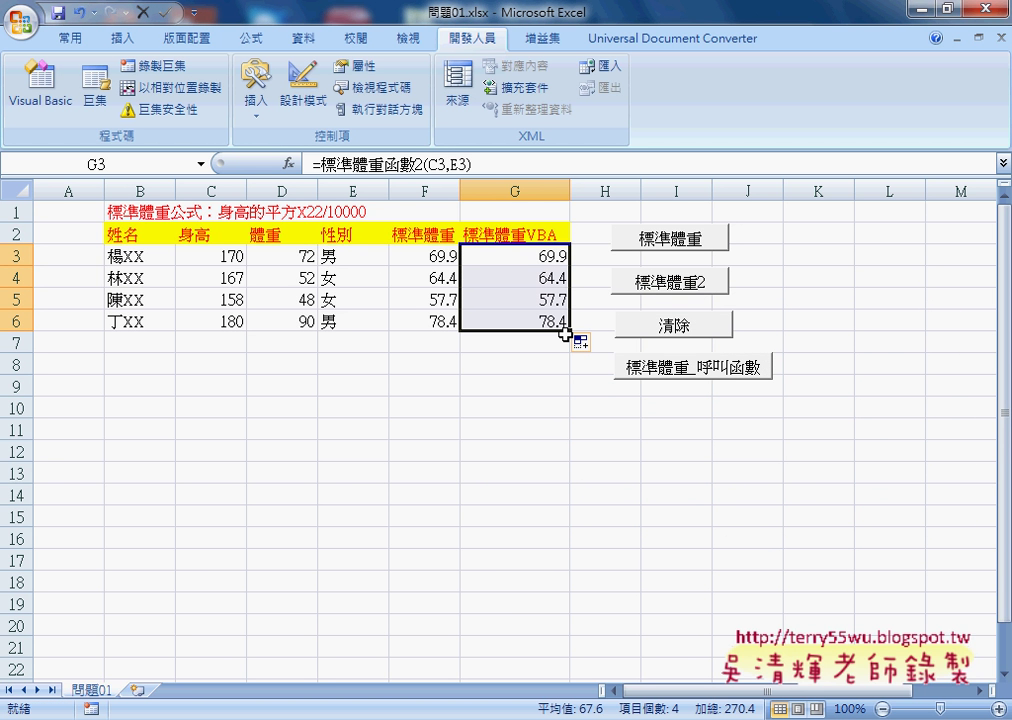
click(431, 257)
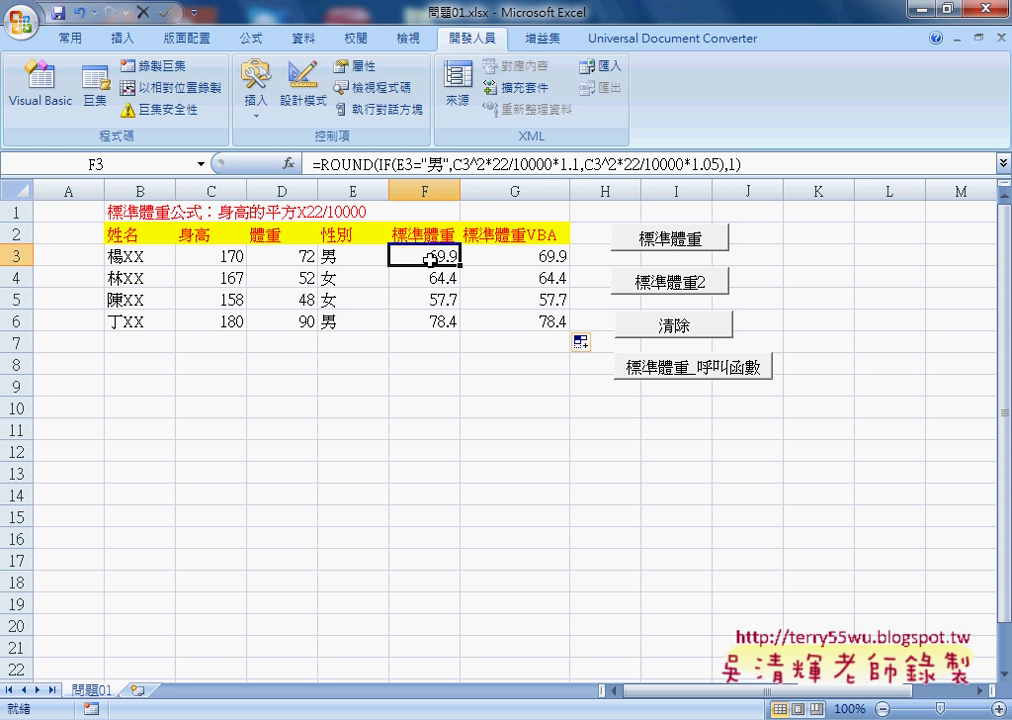
Run the macro again, then clear the results from G3:G6 and select G3
click(673, 328)
click(678, 240)
drag(475, 256, 545, 320)
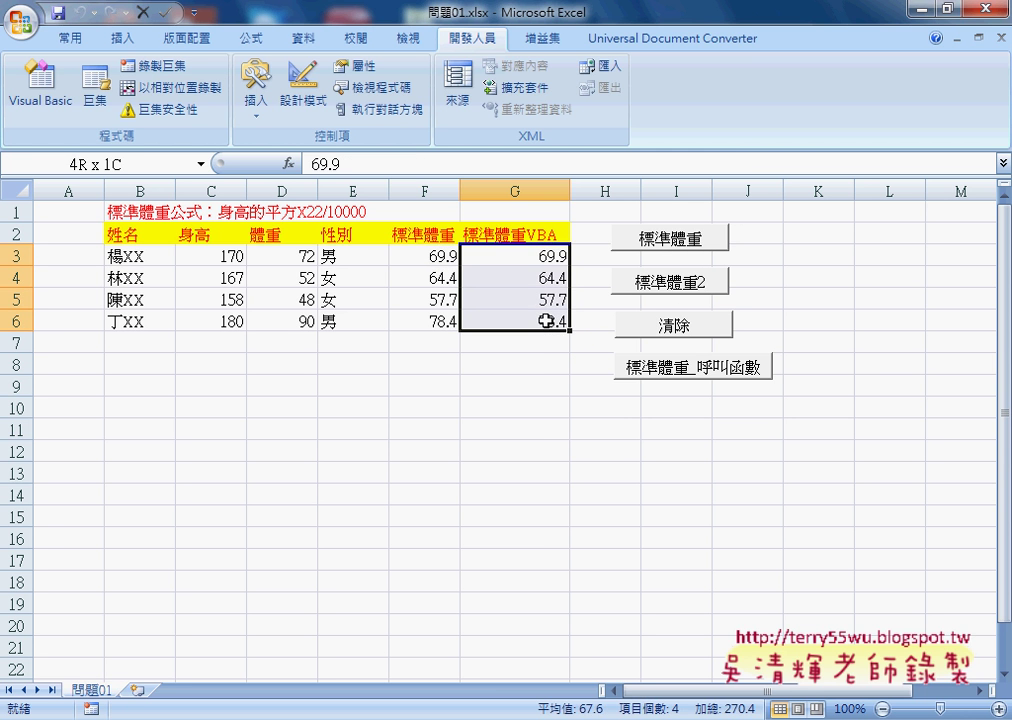
click(676, 330)
click(520, 258)
Insert the one-argument user-defined function 標準體重函數 into G3
click(296, 166)
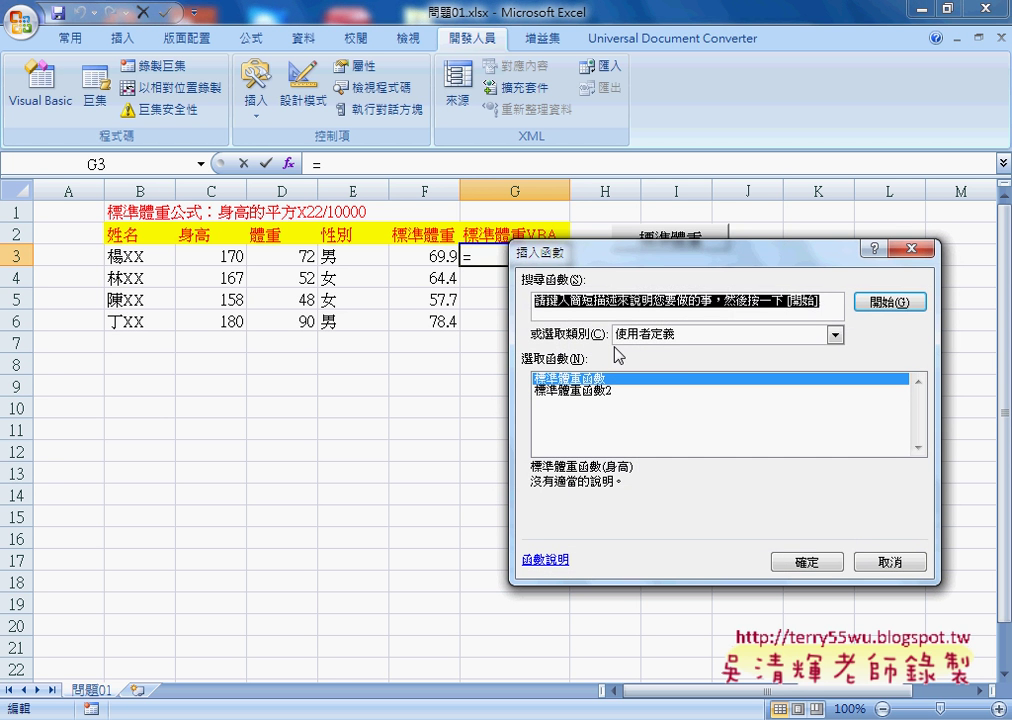
click(673, 338)
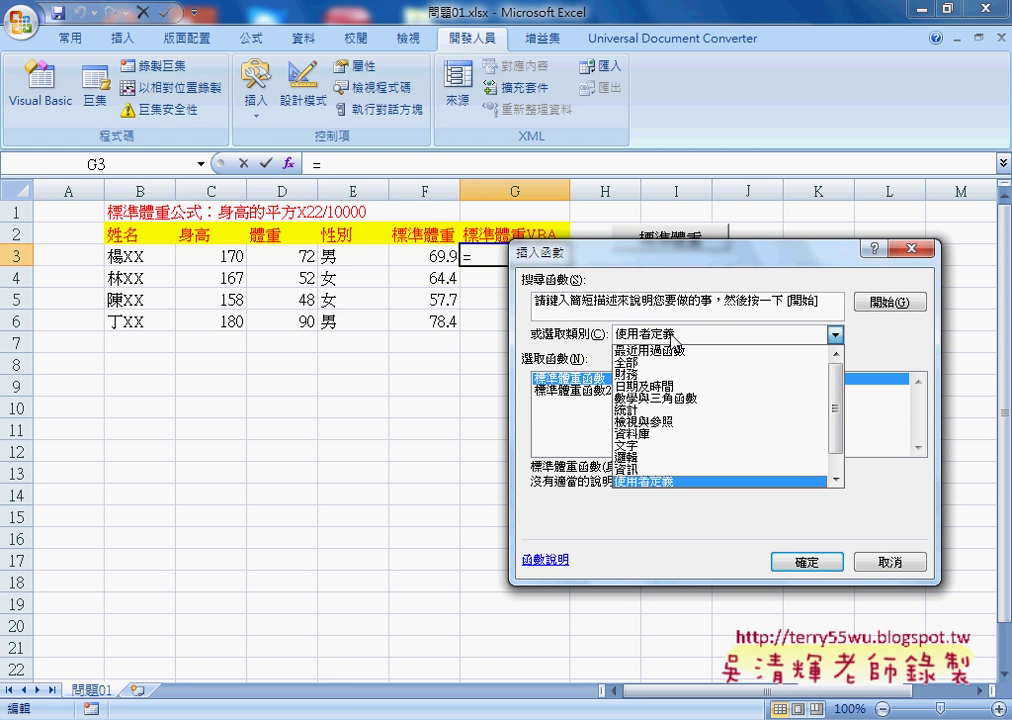
click(678, 481)
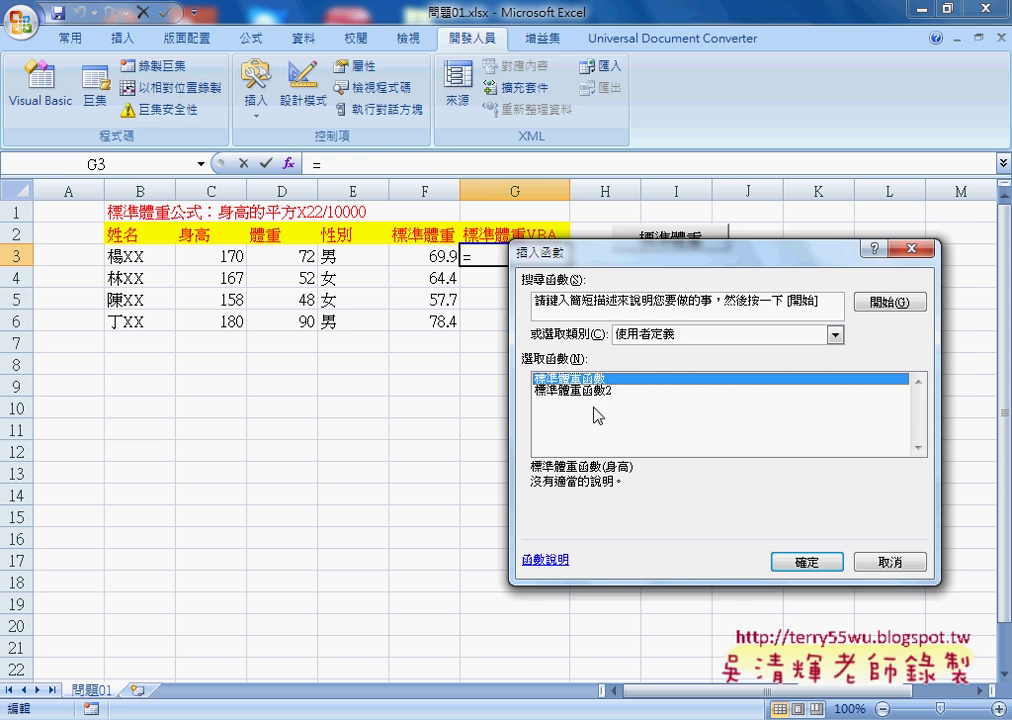
click(807, 562)
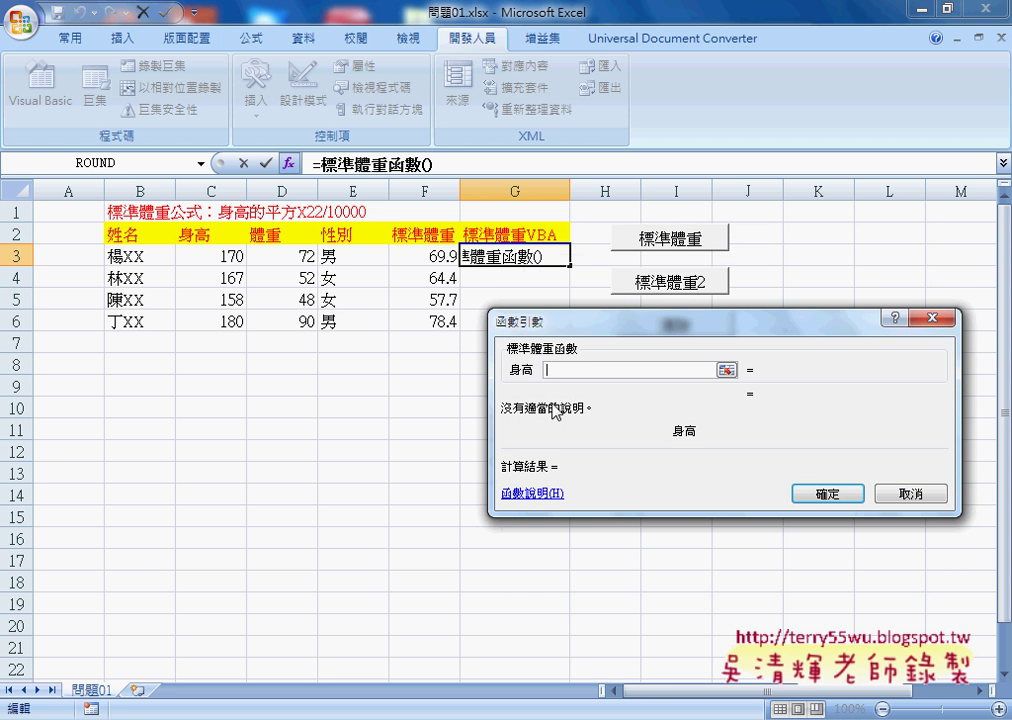
Set the 身高 argument, correcting it from D3 to C3 so G3 returns 63.58
click(285, 258)
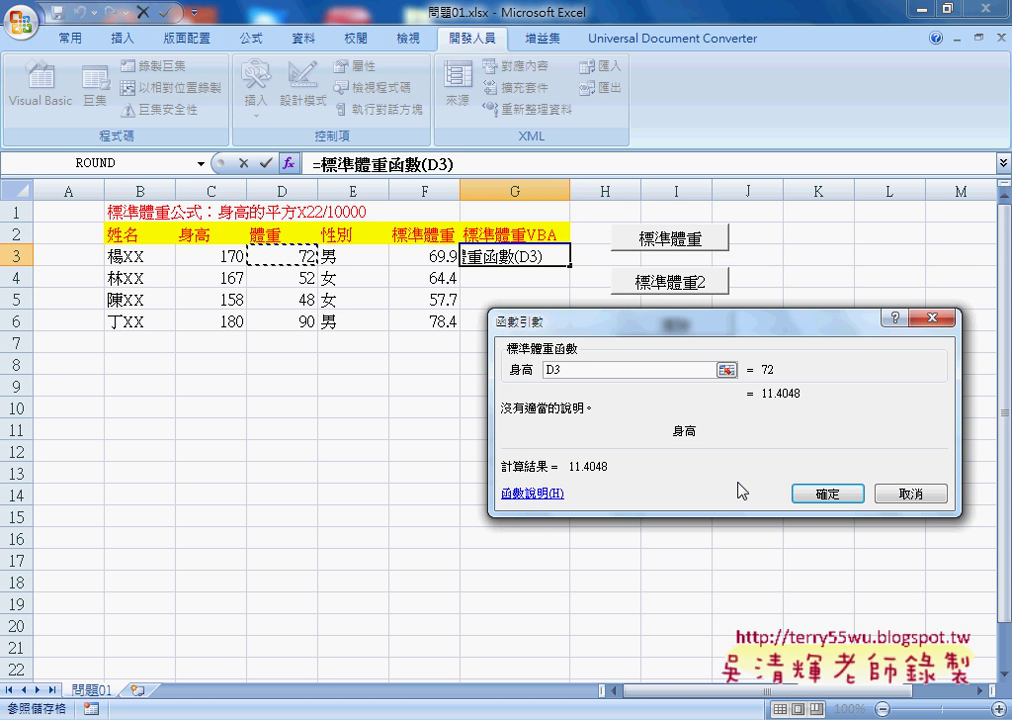
click(822, 495)
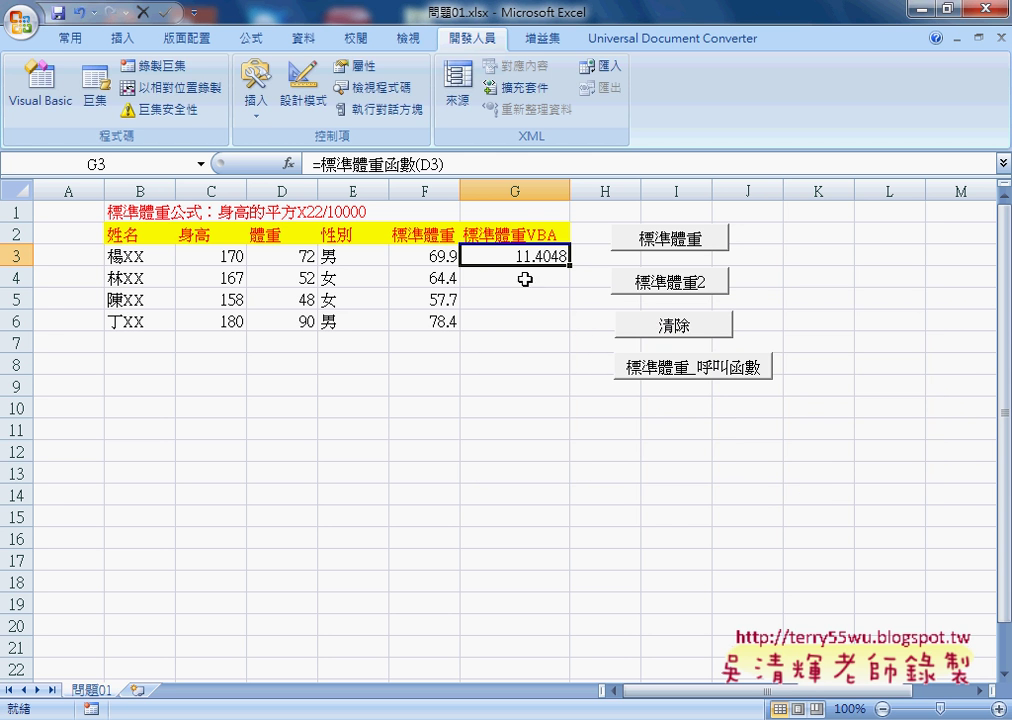
click(290, 163)
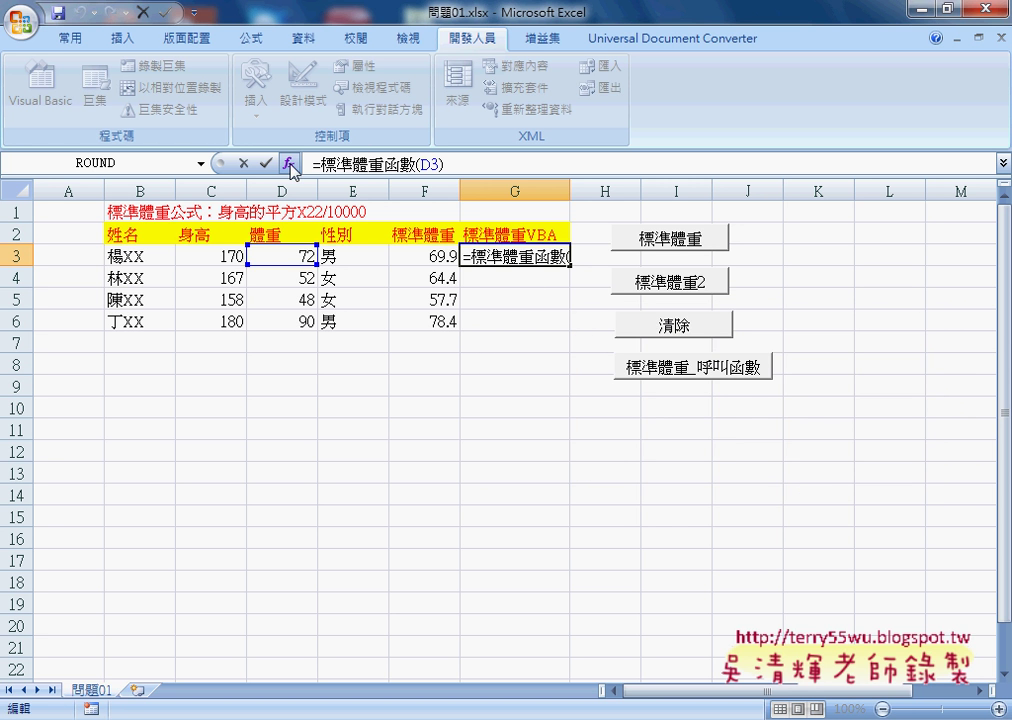
click(215, 258)
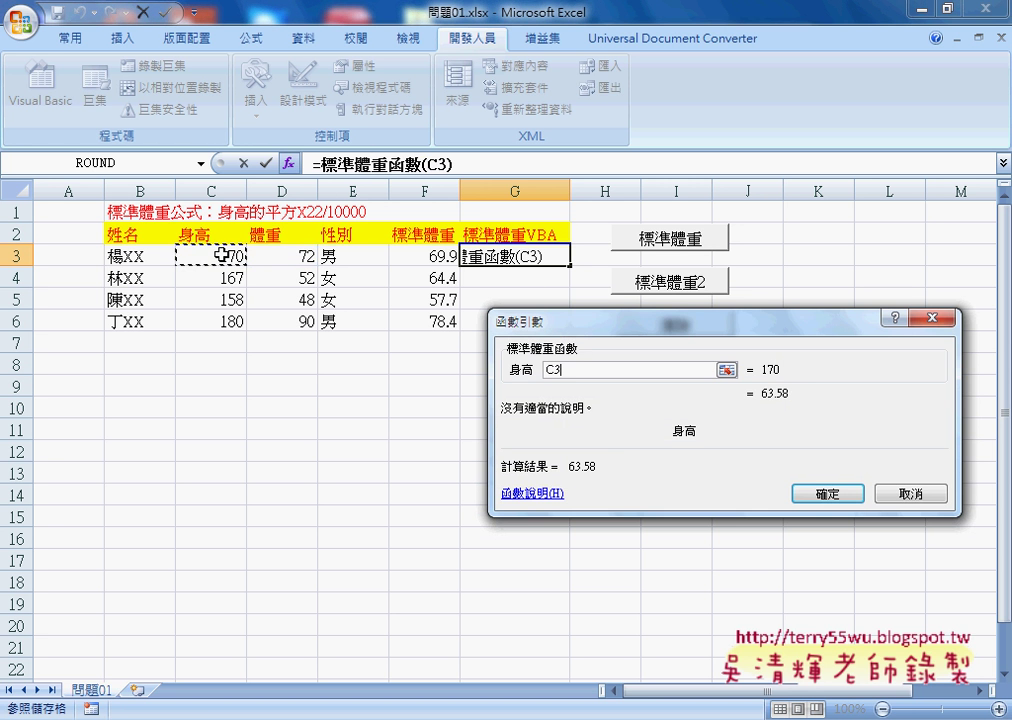
click(813, 495)
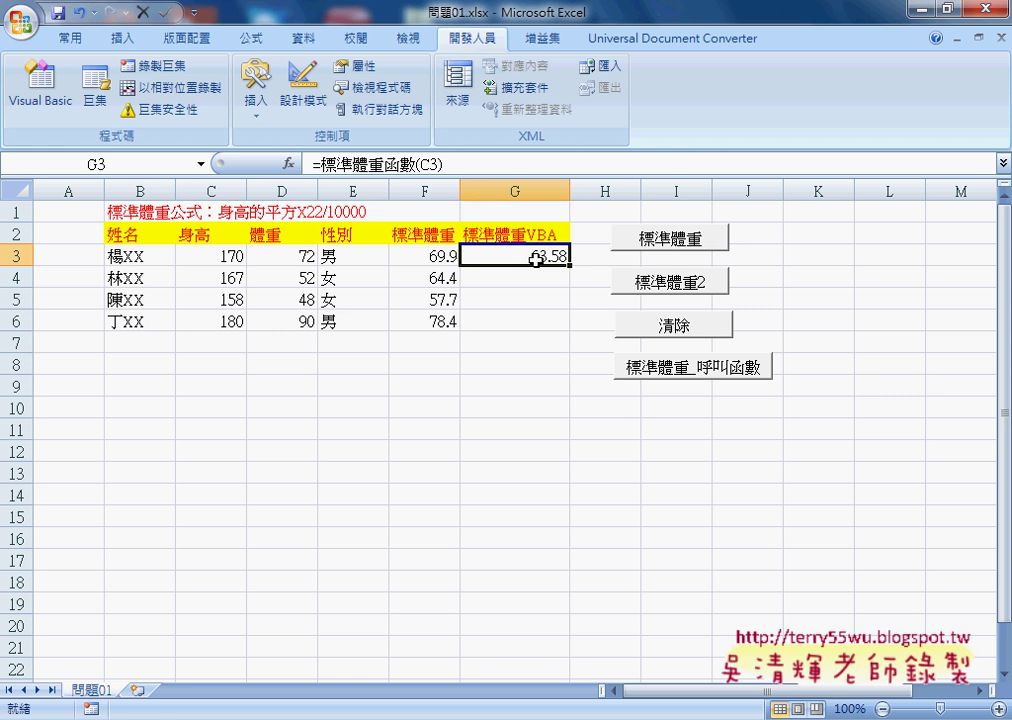
click(439, 255)
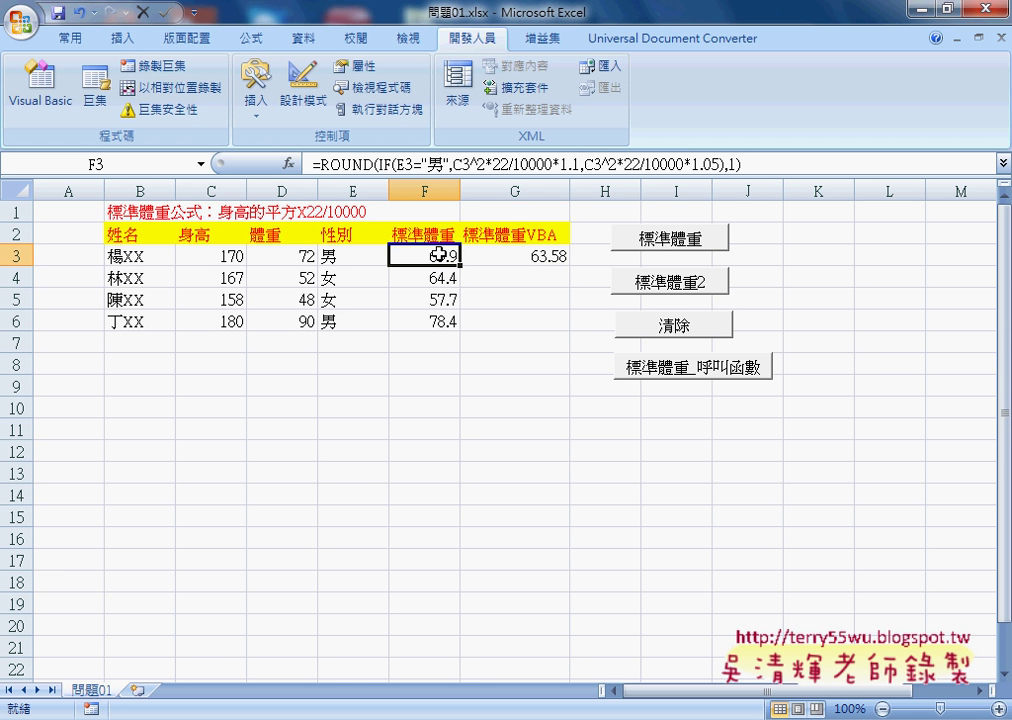